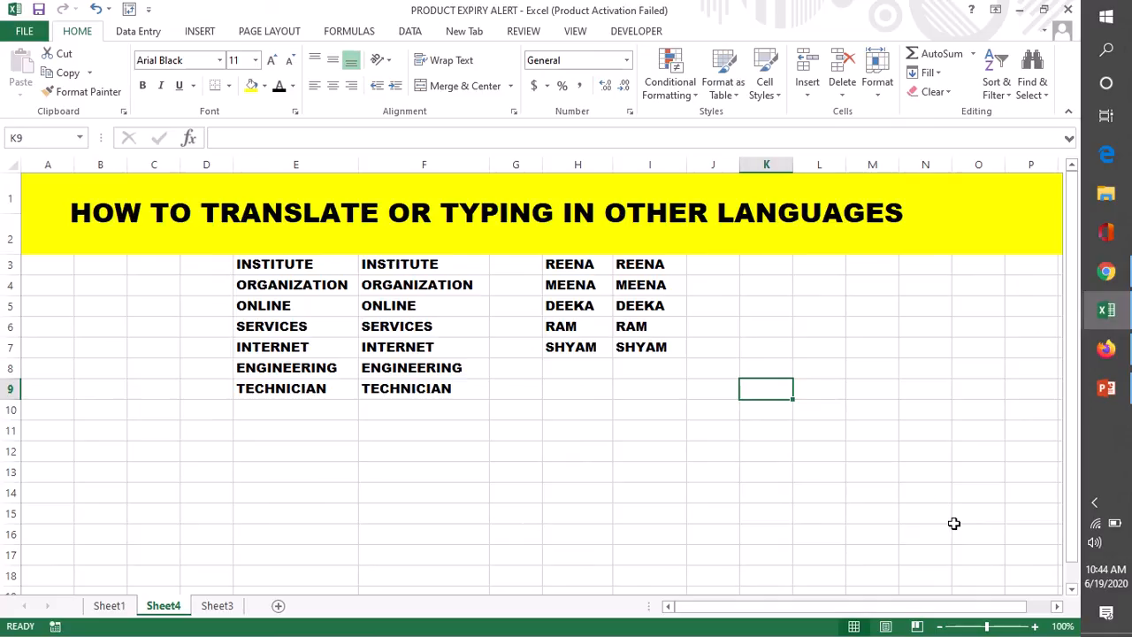
Translate INSTITUTE in F3 from English (United States) to Hindi and insert the translation into the cell
{"action": "left_click_drag", "start_coordinate": [377, 264], "coordinate": [393, 392]}
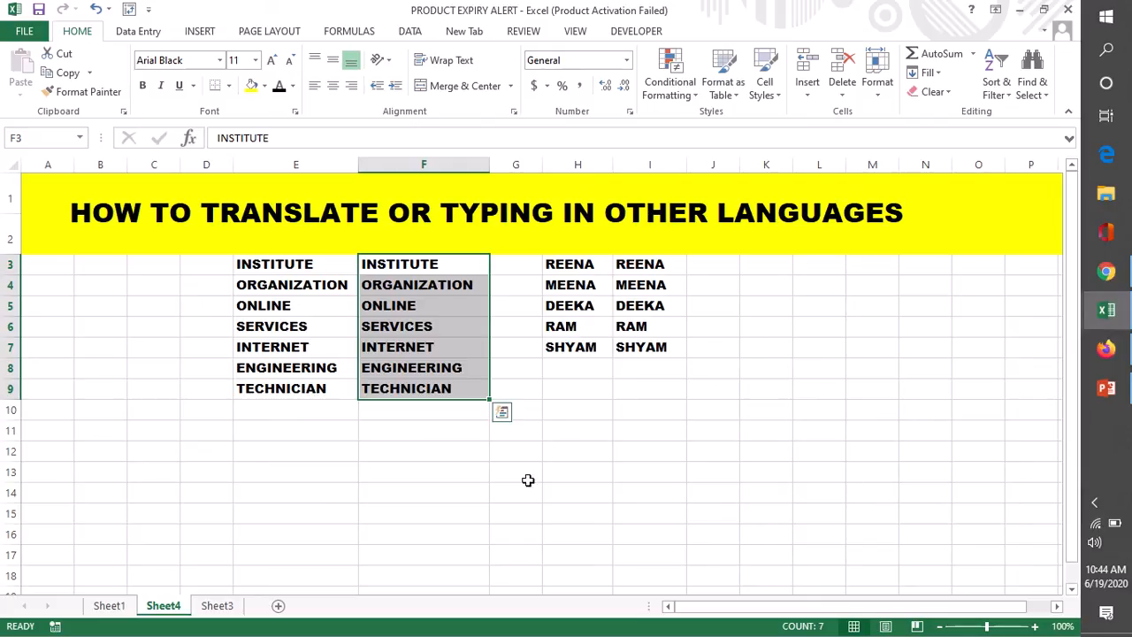
{"action": "left_click", "coordinate": [382, 267]}
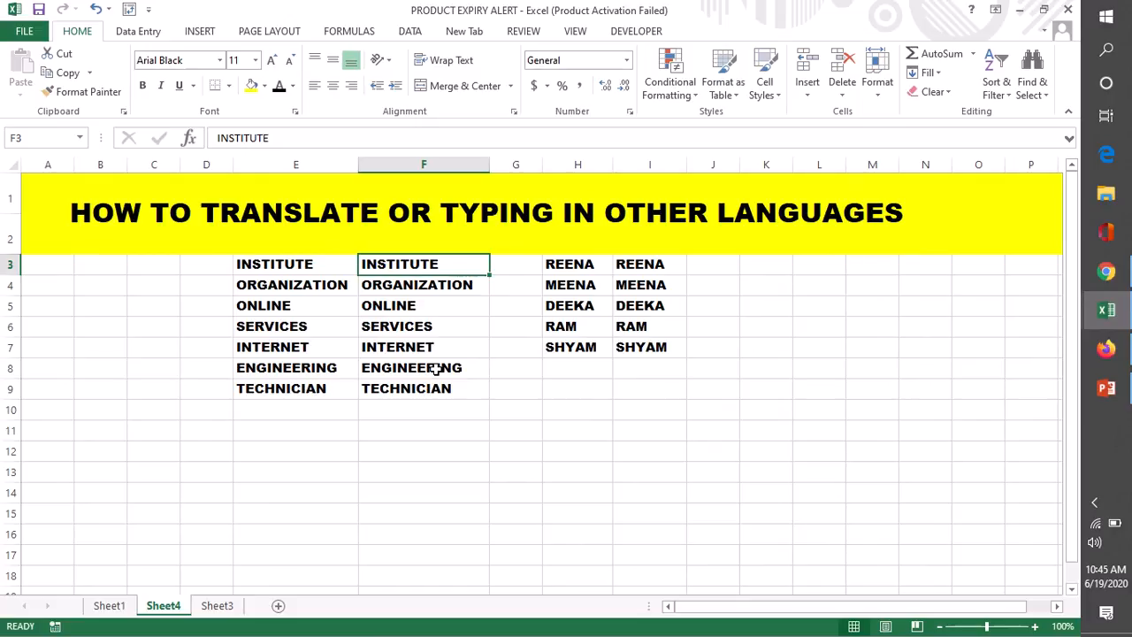
{"action": "left_click", "coordinate": [522, 34]}
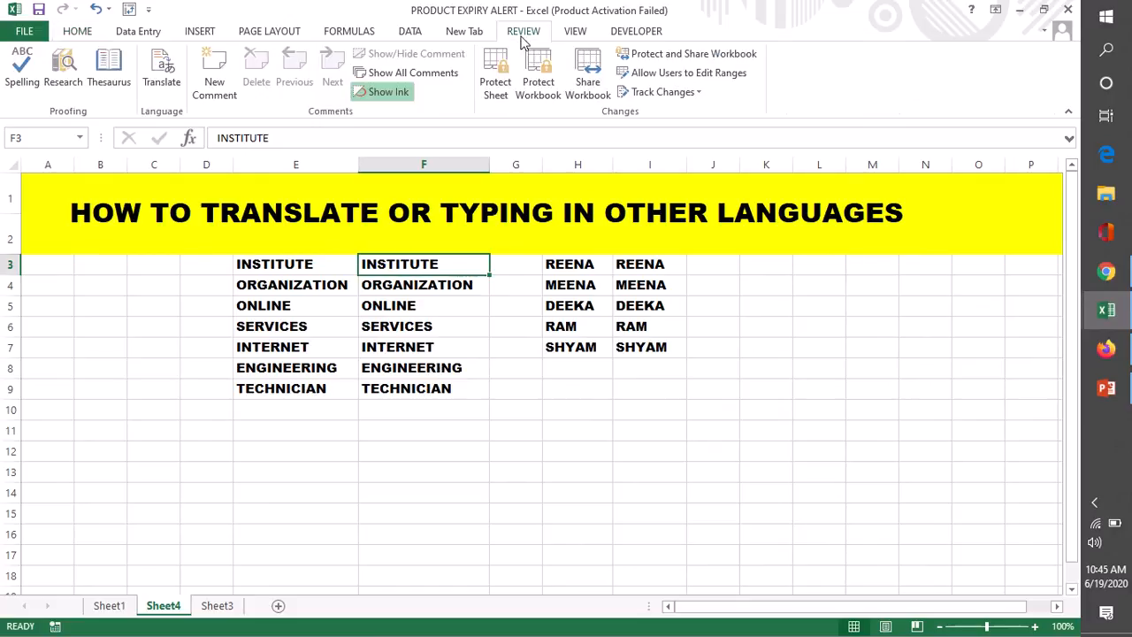
{"action": "left_click", "coordinate": [161, 94]}
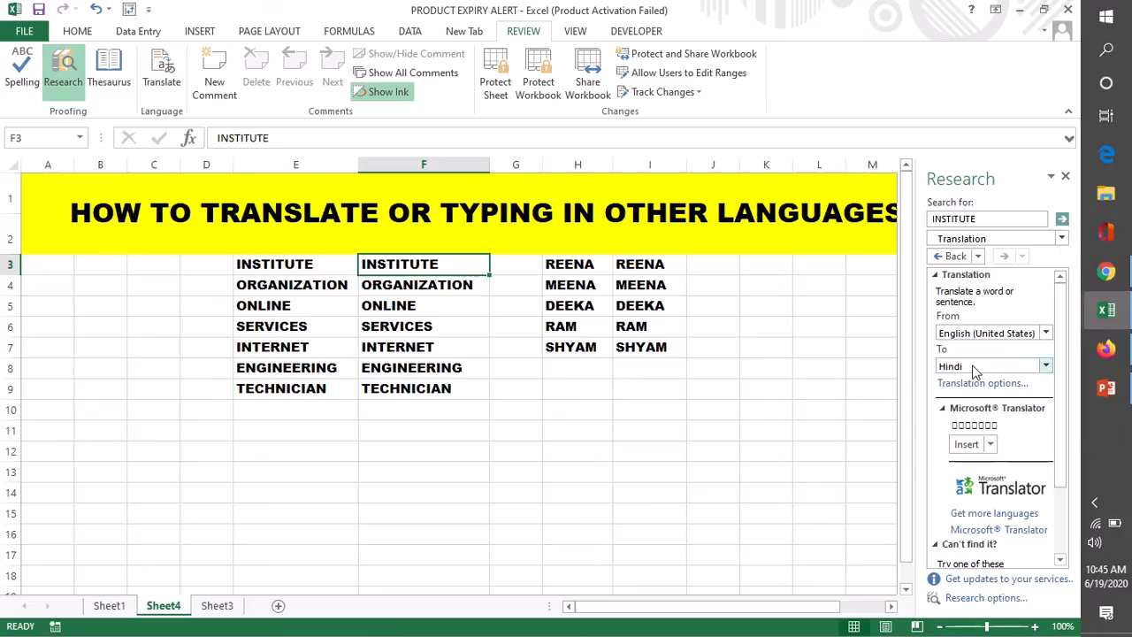
{"action": "left_click", "coordinate": [1046, 366]}
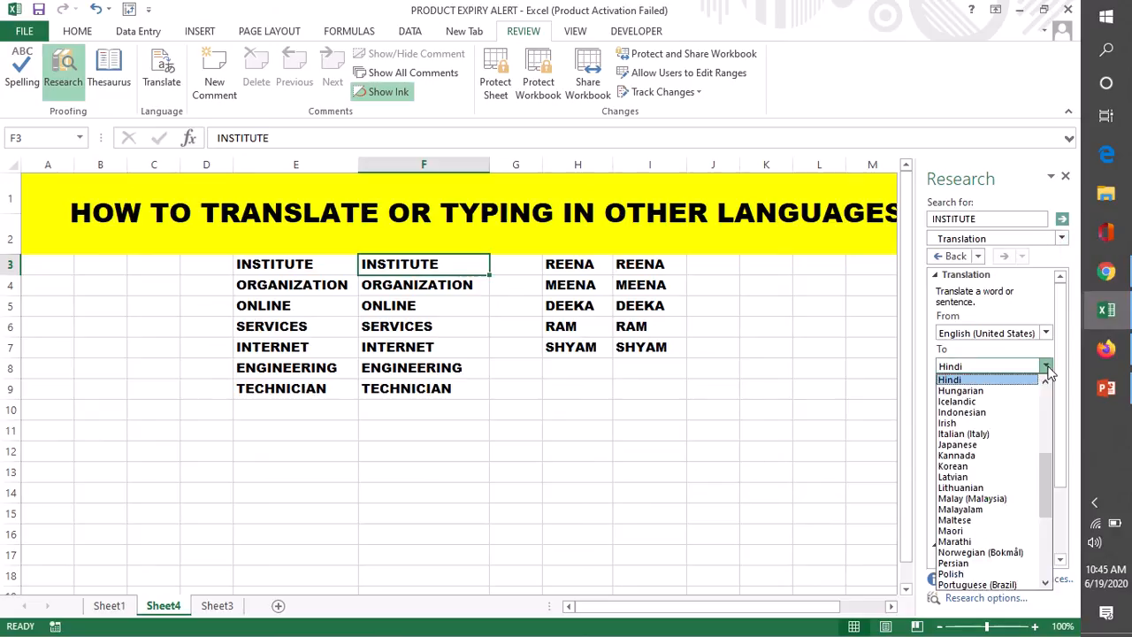
{"action": "left_click", "coordinate": [974, 381]}
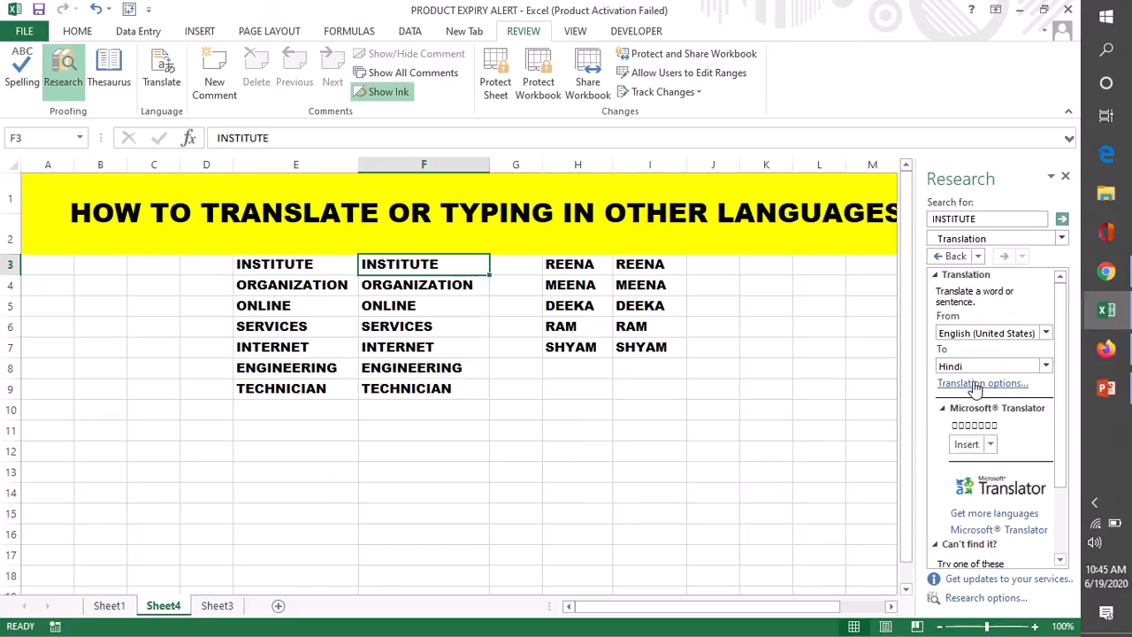
{"action": "left_click", "coordinate": [965, 444]}
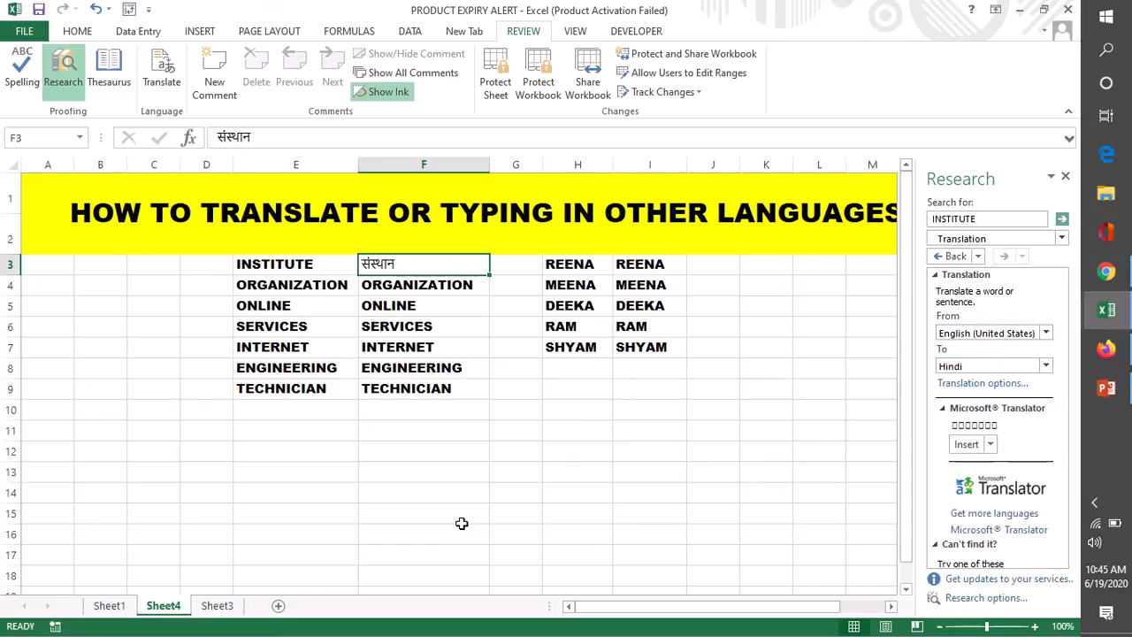
Replace ORGANIZATION in F4 and ONLINE in F5 with their Hindi translations
{"action": "left_click", "coordinate": [389, 287]}
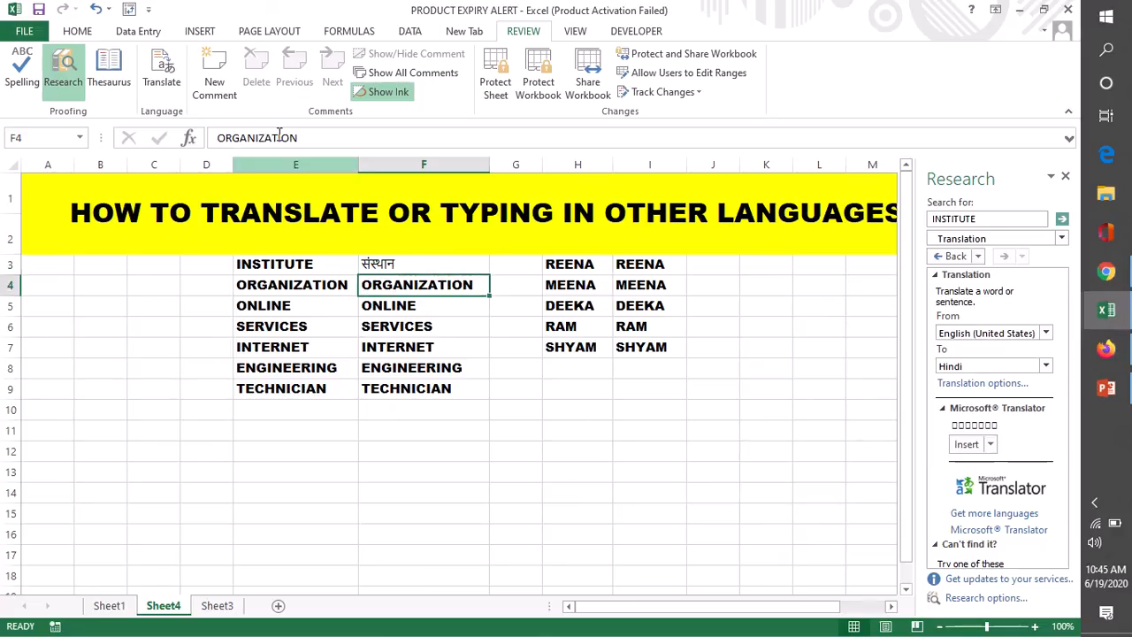
{"action": "left_click", "coordinate": [174, 83]}
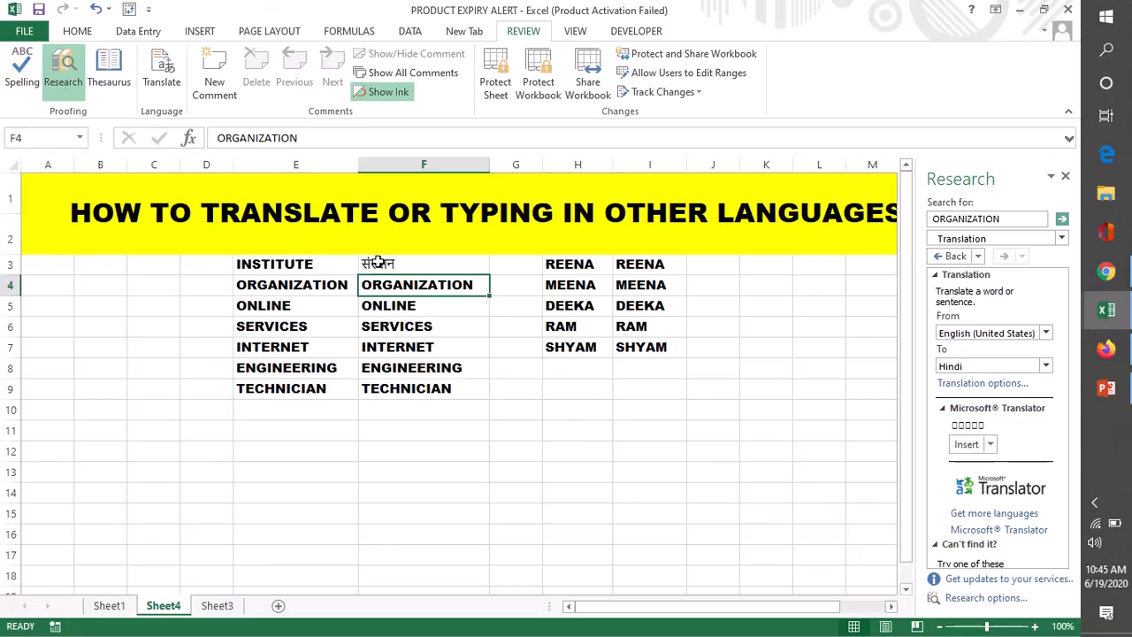
{"action": "left_click", "coordinate": [966, 444]}
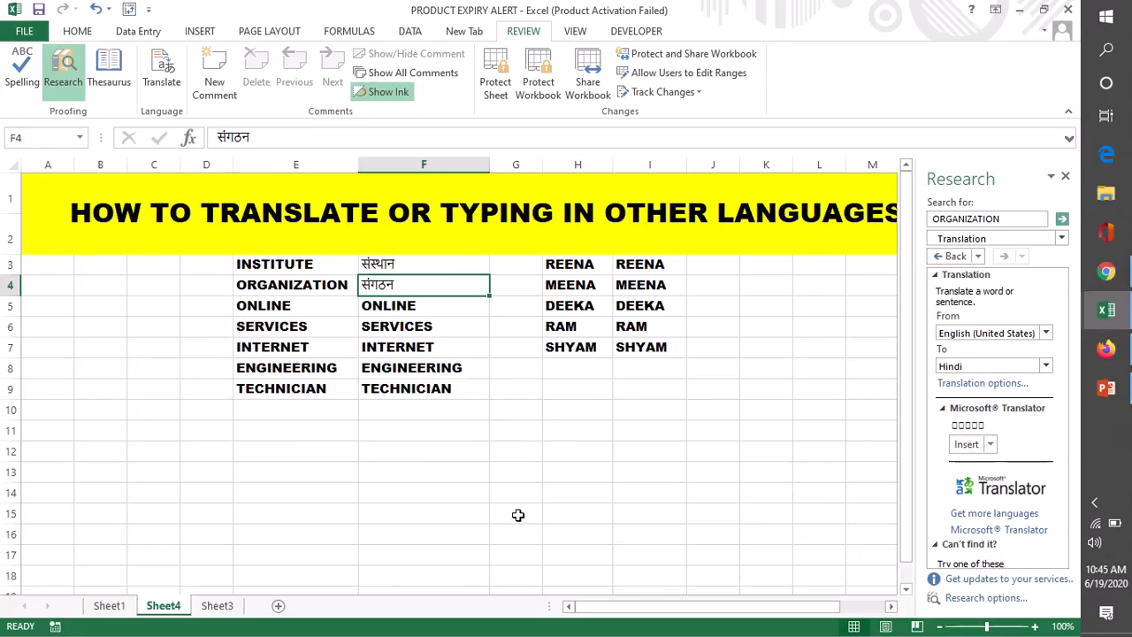
{"action": "left_click", "coordinate": [420, 305]}
{"action": "left_click", "coordinate": [162, 70]}
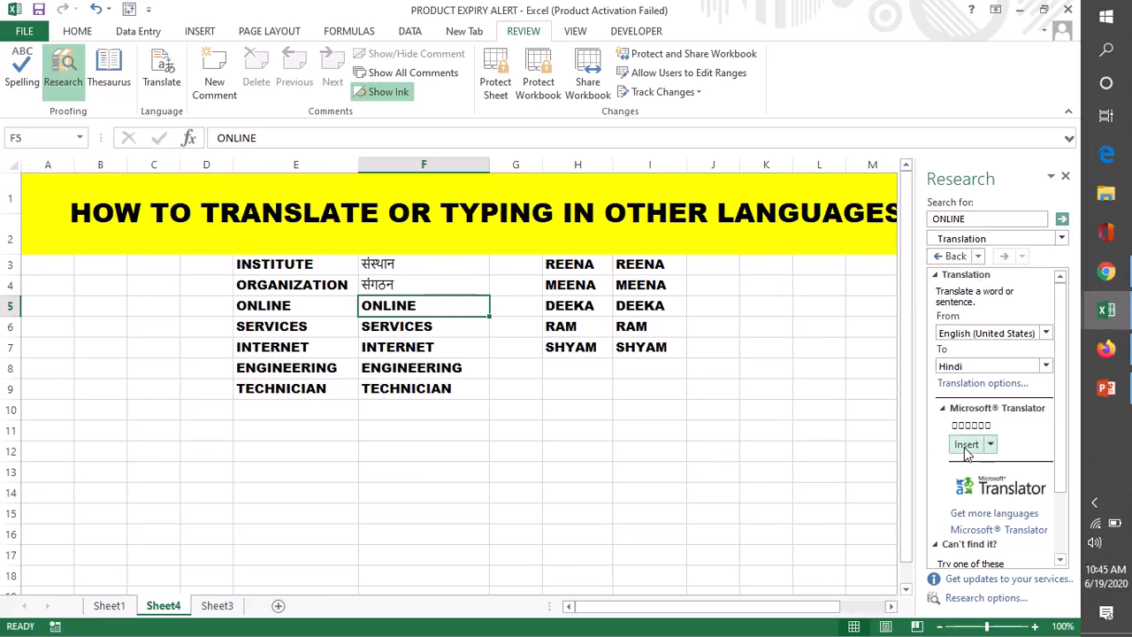
{"action": "left_click", "coordinate": [965, 444]}
Replace SERVICES in F6 and INTERNET in F7 with their Hindi translations
{"action": "left_click", "coordinate": [404, 328]}
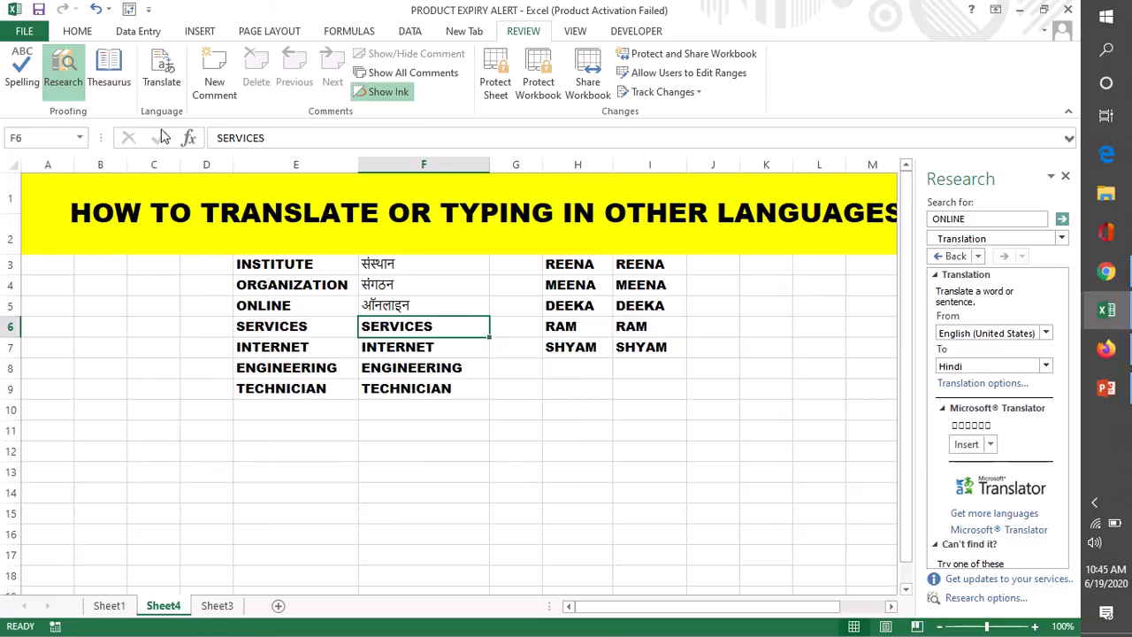
{"action": "left_click", "coordinate": [155, 88]}
{"action": "left_click", "coordinate": [966, 444]}
{"action": "left_click", "coordinate": [413, 354]}
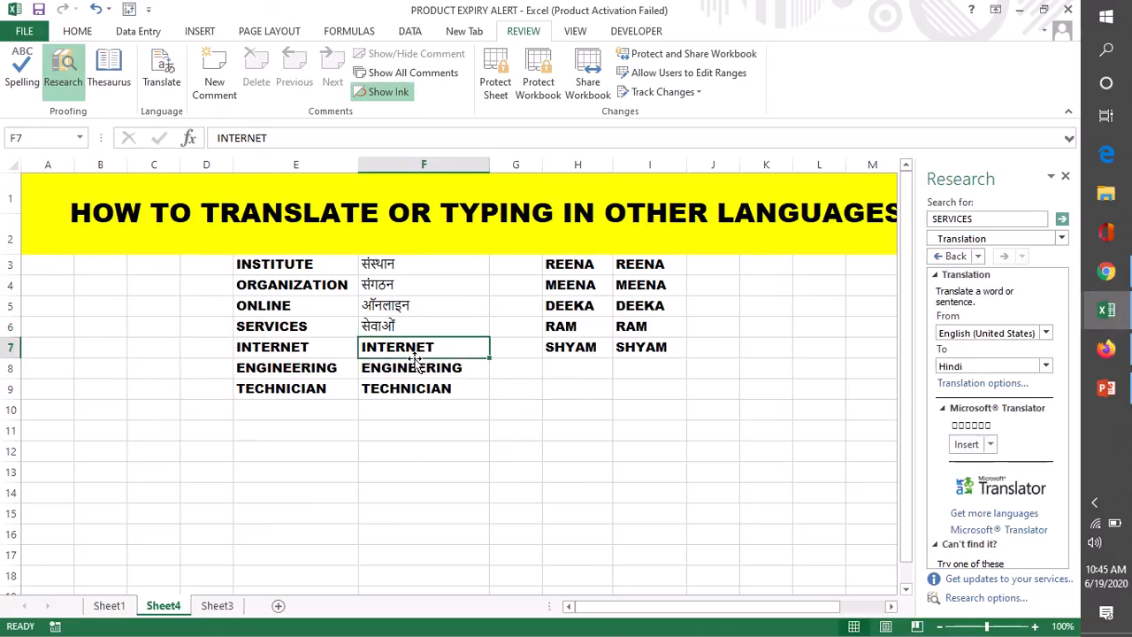
{"action": "left_click", "coordinate": [159, 88]}
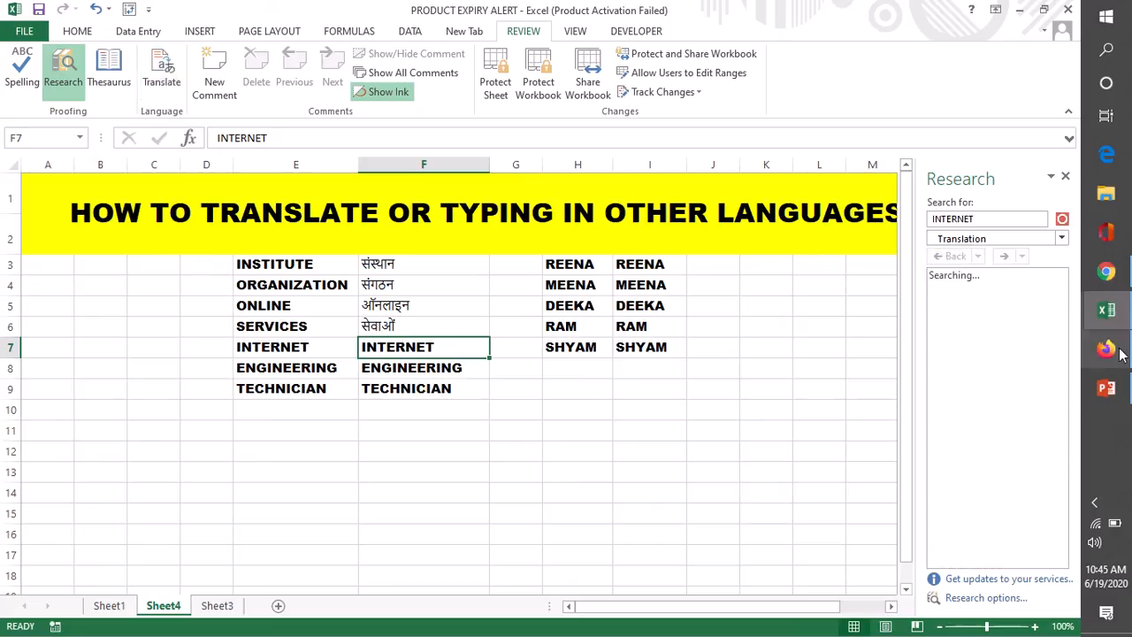
{"action": "left_click", "coordinate": [965, 445]}
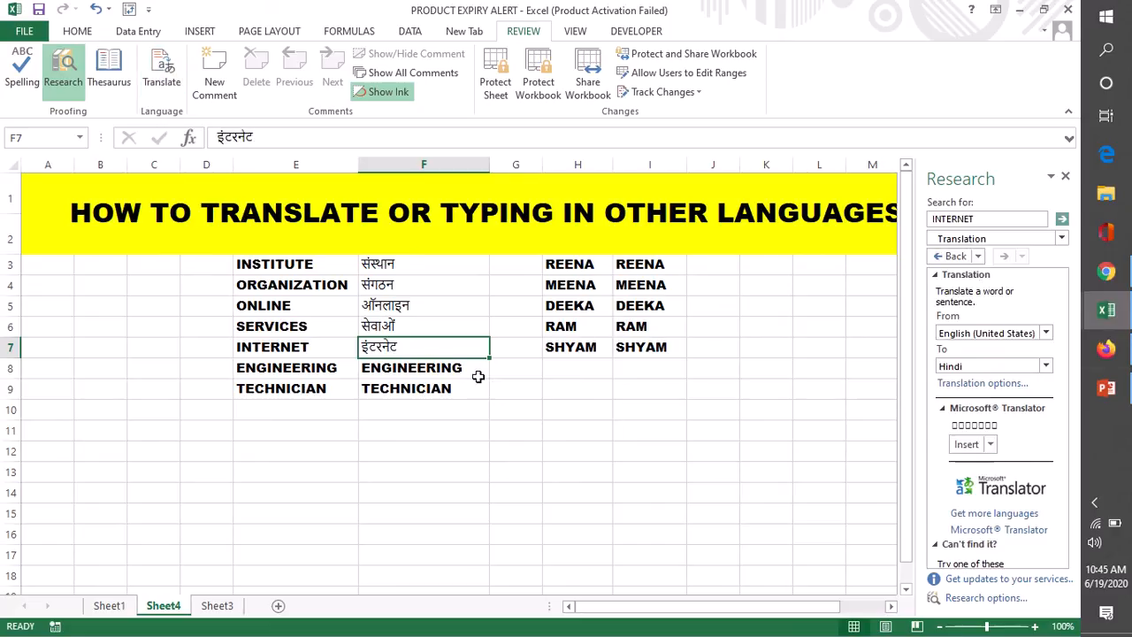
Translate ENGINEERING in F8 into Hindi and insert that same translation into both F8 and F9
{"action": "left_click", "coordinate": [477, 377]}
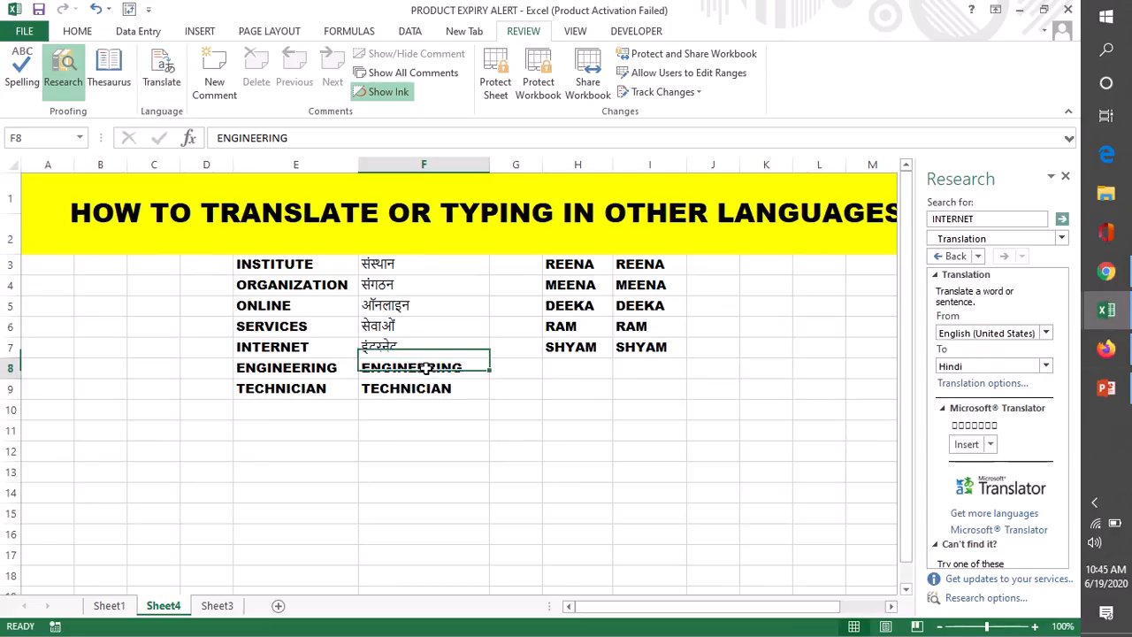
{"action": "left_click", "coordinate": [159, 87]}
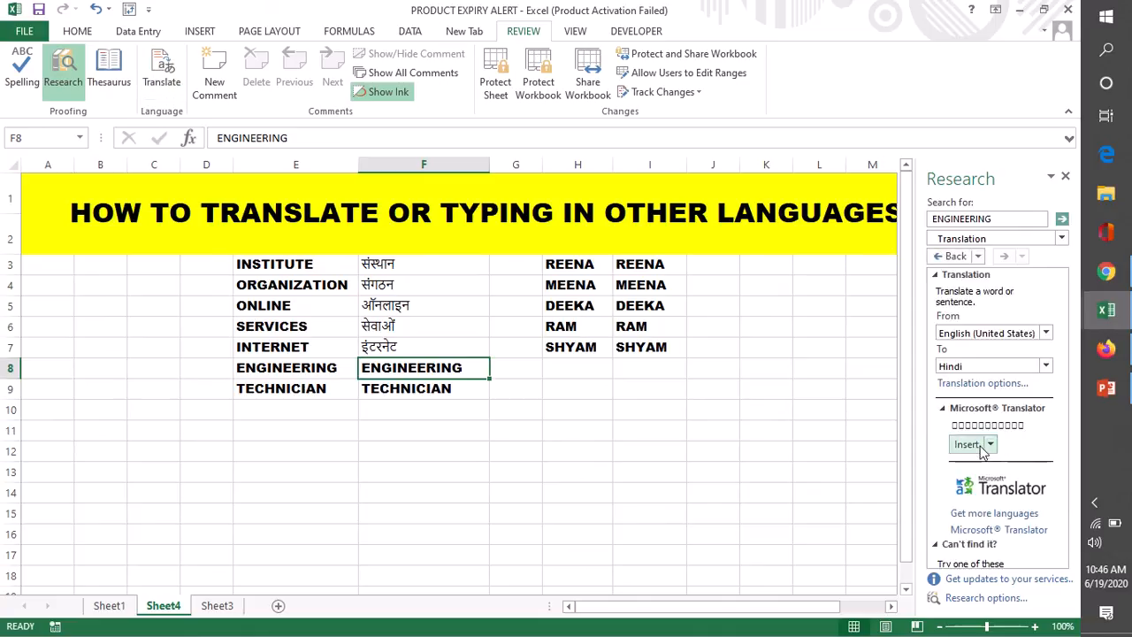
{"action": "left_click", "coordinate": [979, 447]}
{"action": "left_click", "coordinate": [396, 392]}
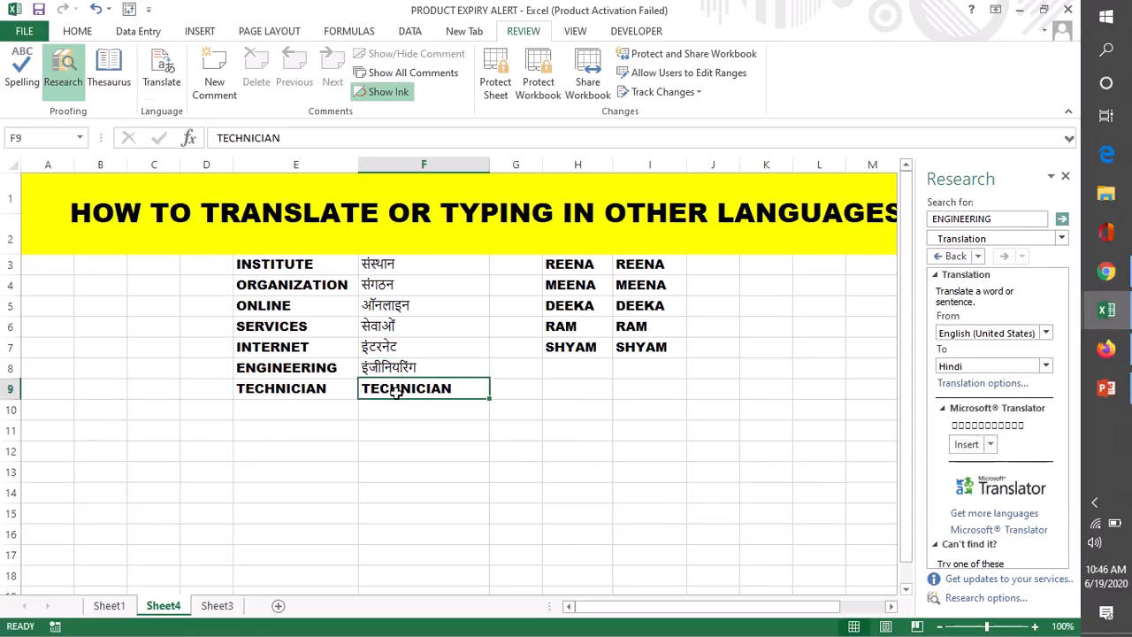
{"action": "left_click", "coordinate": [965, 446]}
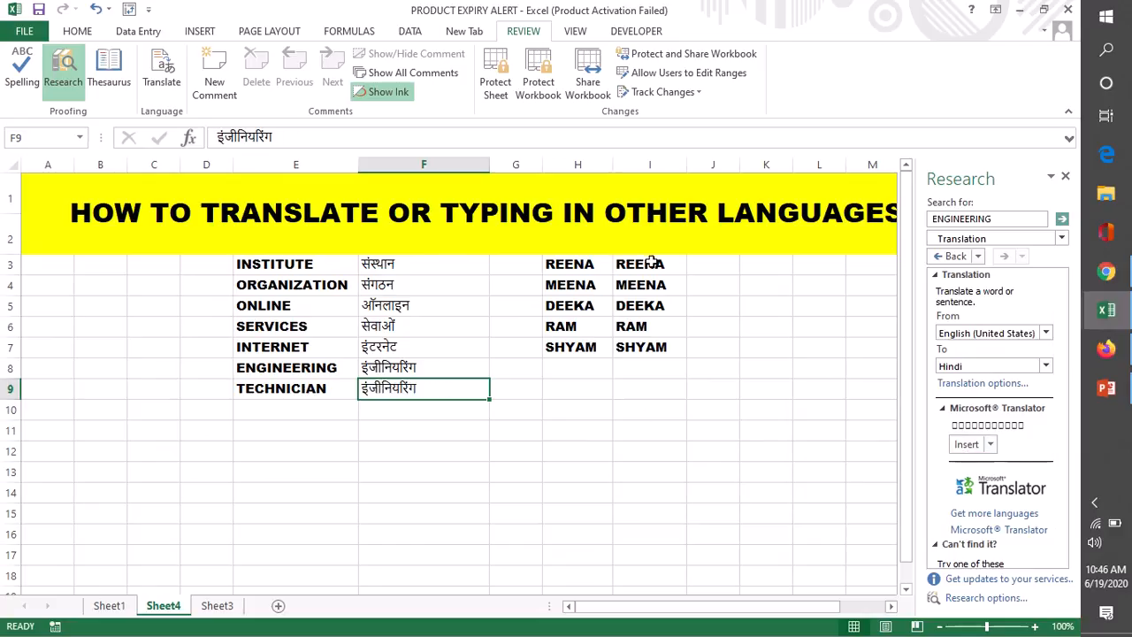
Replace the first names in I3 and I4 with their Hindi translations
{"action": "left_click", "coordinate": [651, 263]}
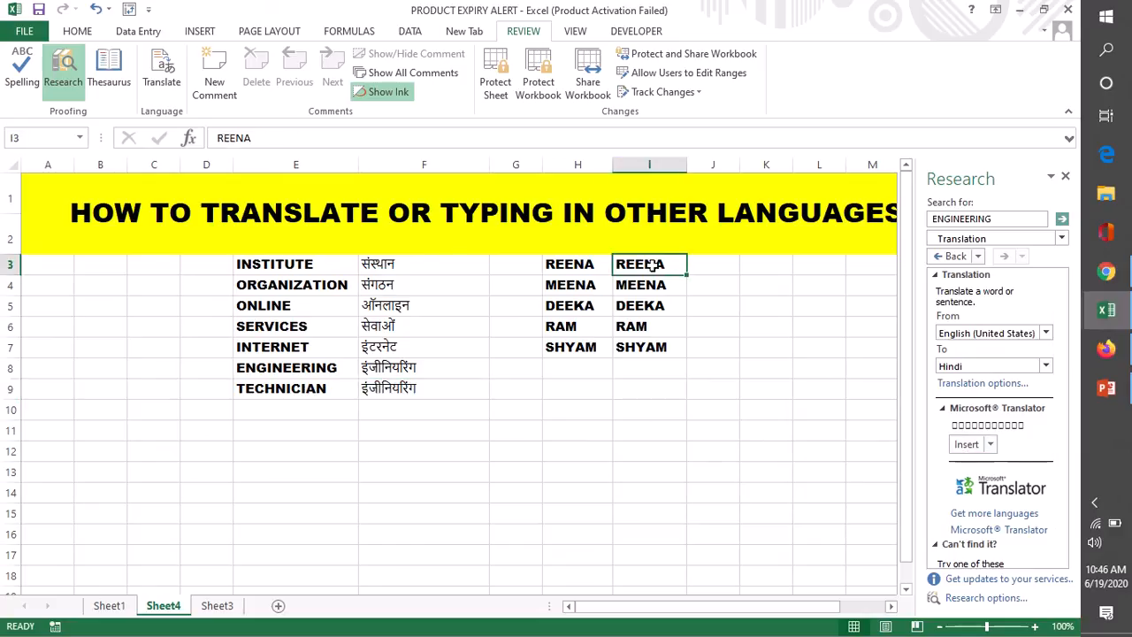
{"action": "left_click", "coordinate": [162, 75]}
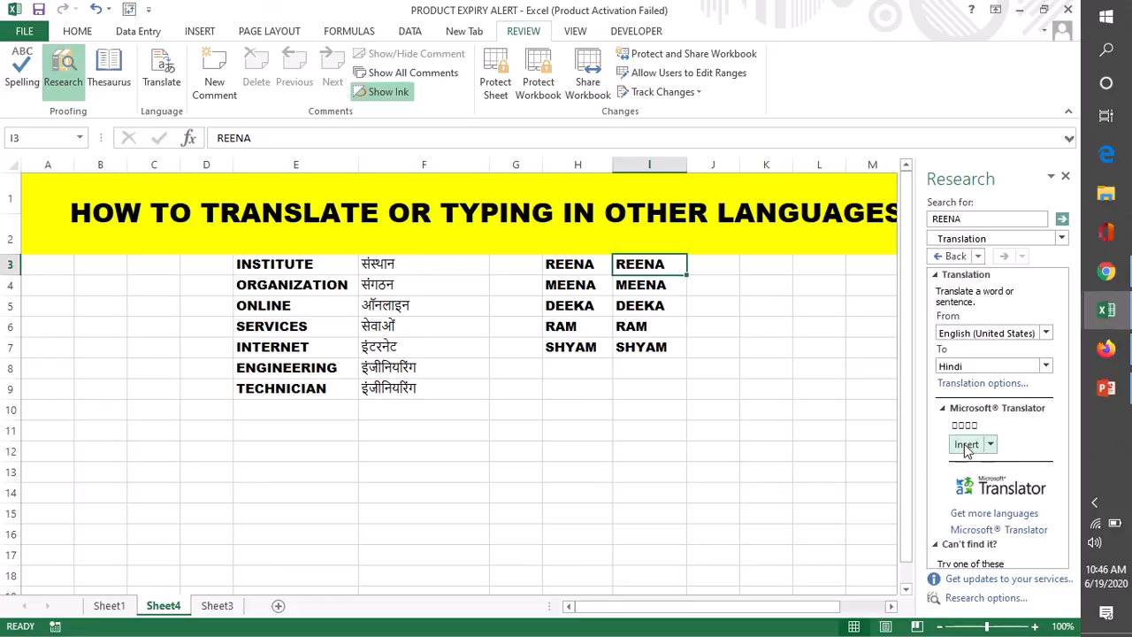
{"action": "left_click", "coordinate": [966, 444]}
{"action": "left_click", "coordinate": [639, 282]}
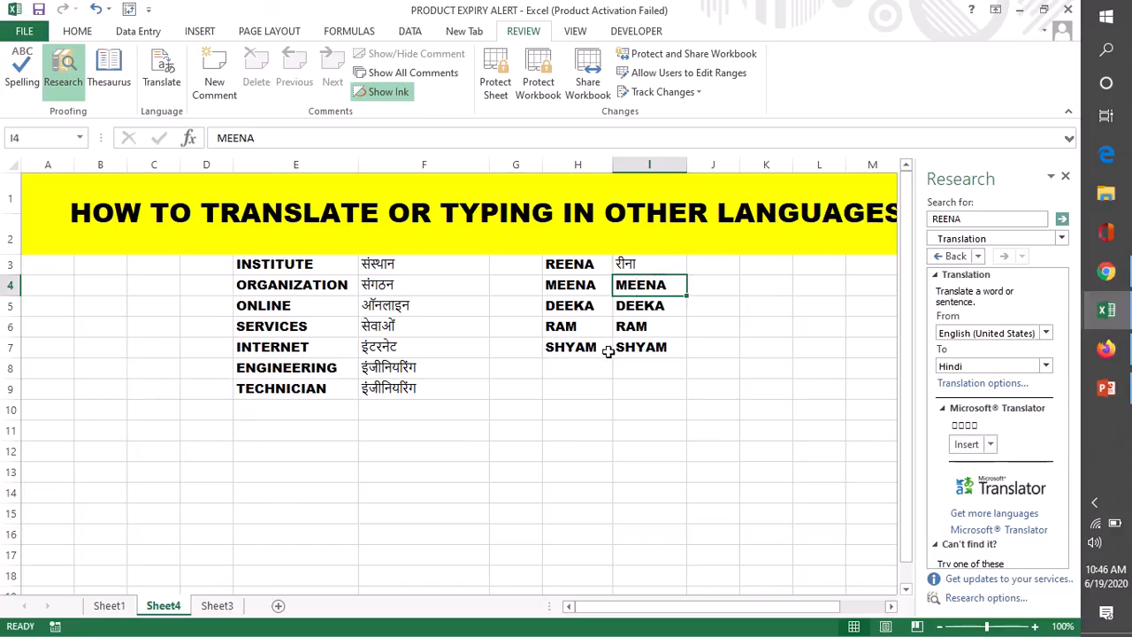
{"action": "left_click", "coordinate": [157, 79]}
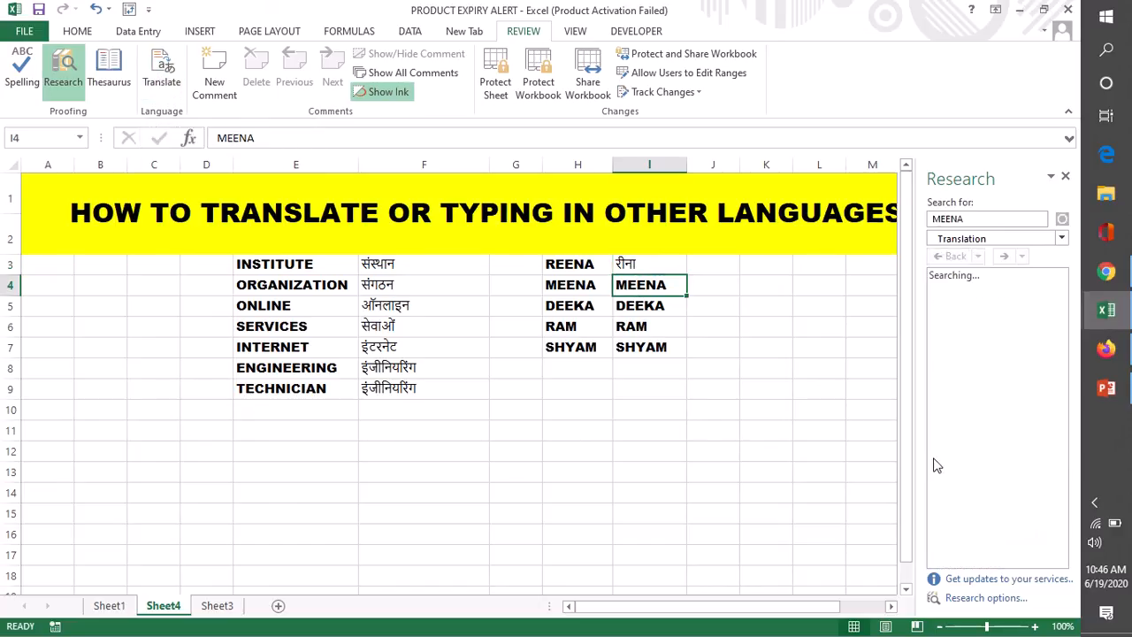
{"action": "left_click", "coordinate": [966, 443]}
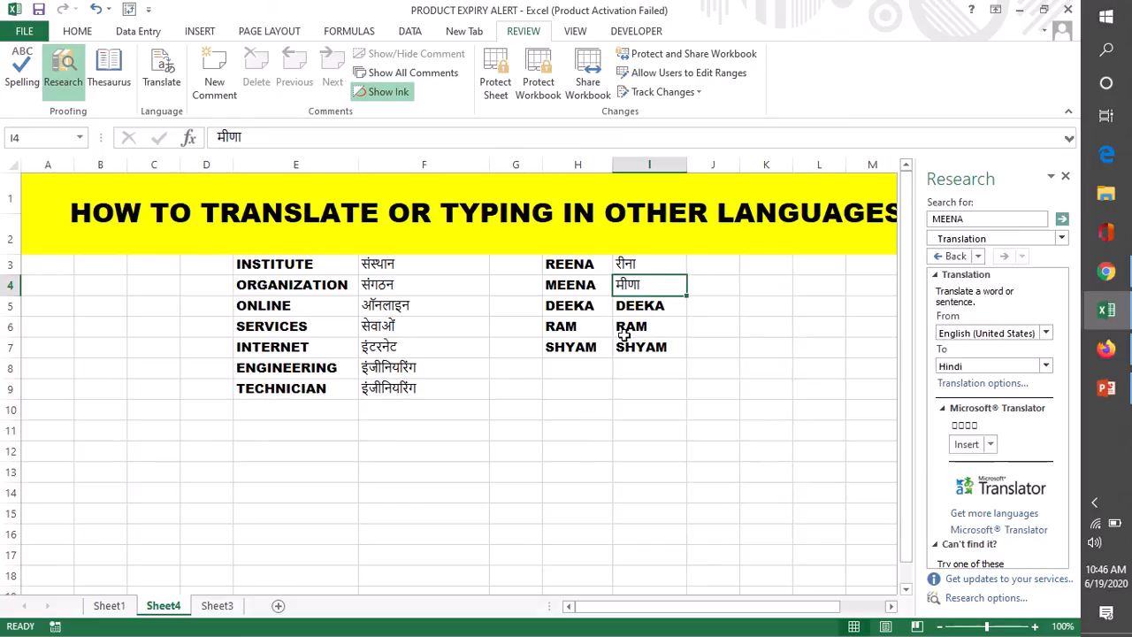
Replace the first names in I5 and I6 with their Hindi translations
{"action": "left_click", "coordinate": [617, 307]}
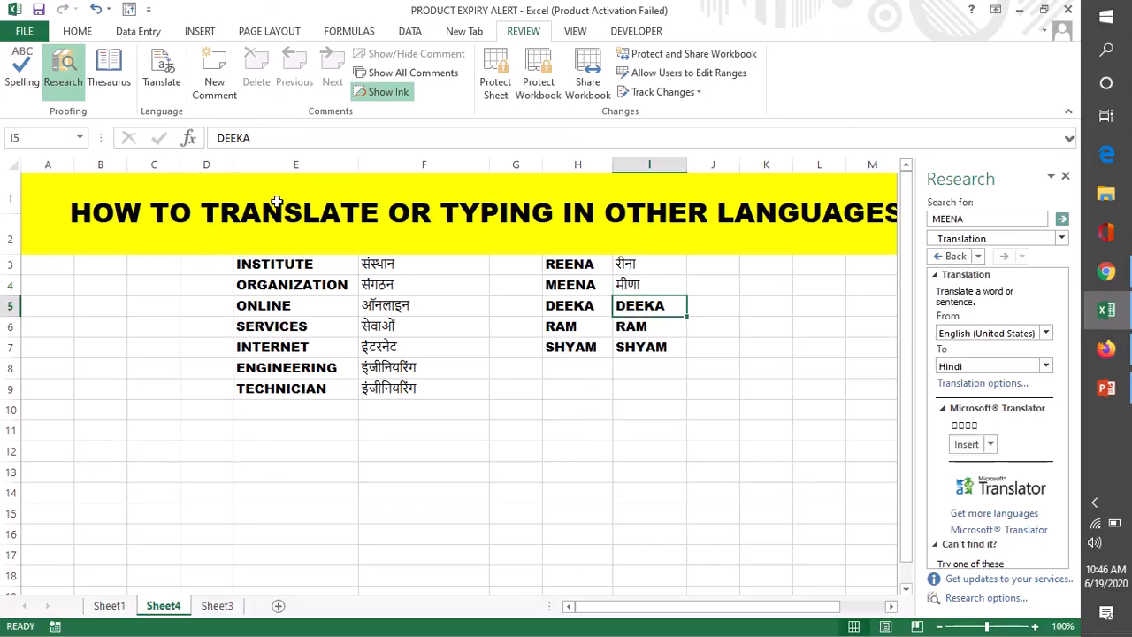
{"action": "left_click", "coordinate": [176, 89]}
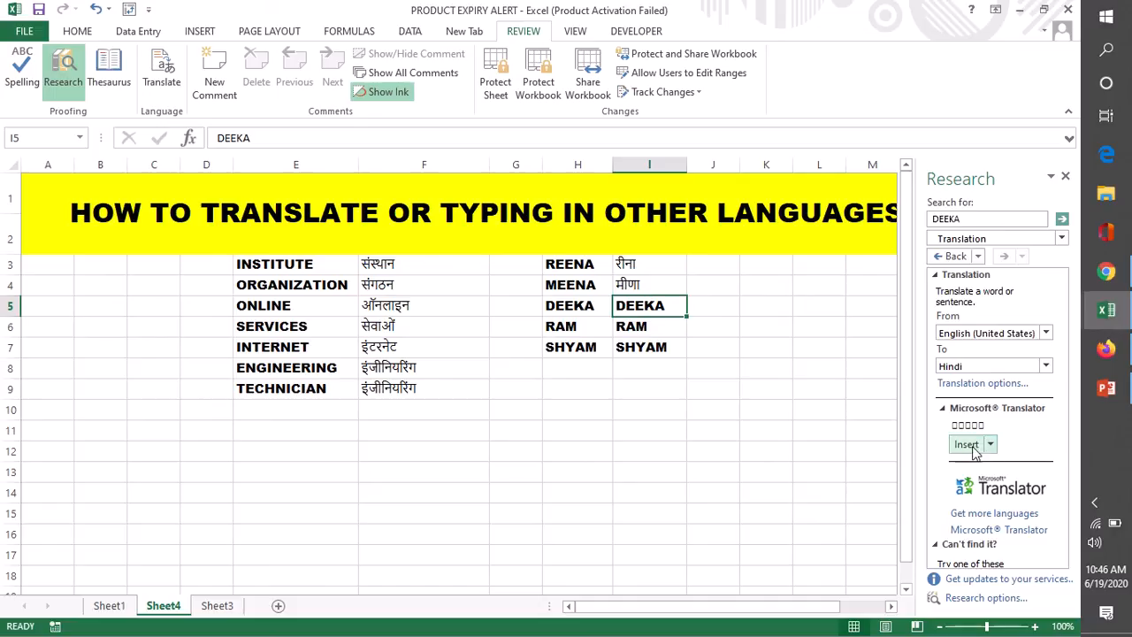
{"action": "left_click", "coordinate": [966, 443]}
{"action": "left_click", "coordinate": [639, 326]}
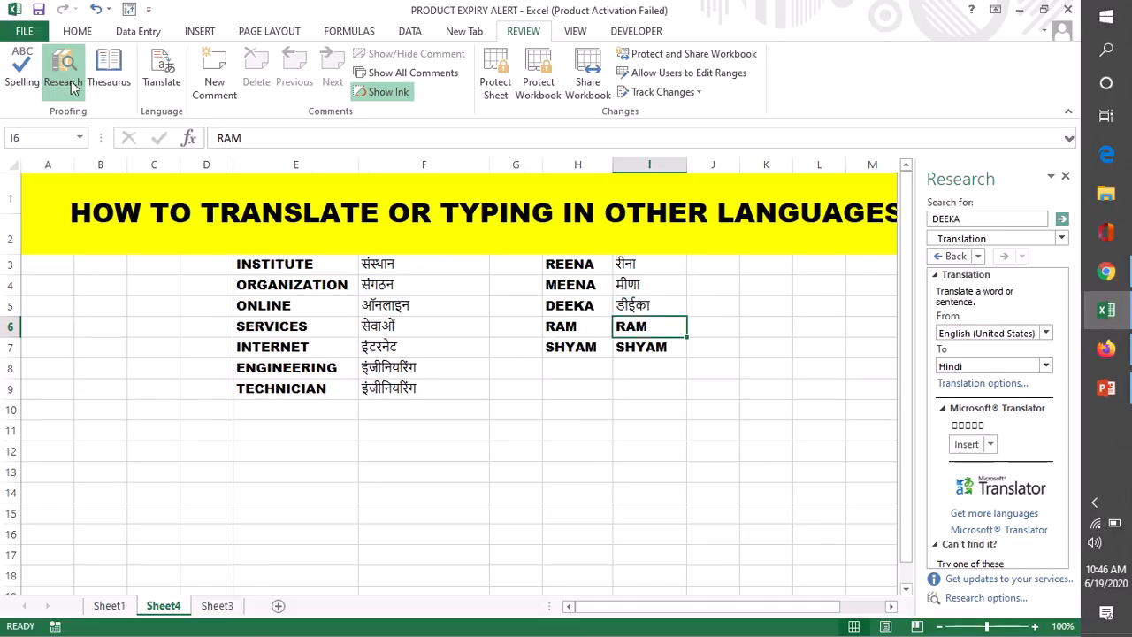
{"action": "left_click", "coordinate": [161, 75]}
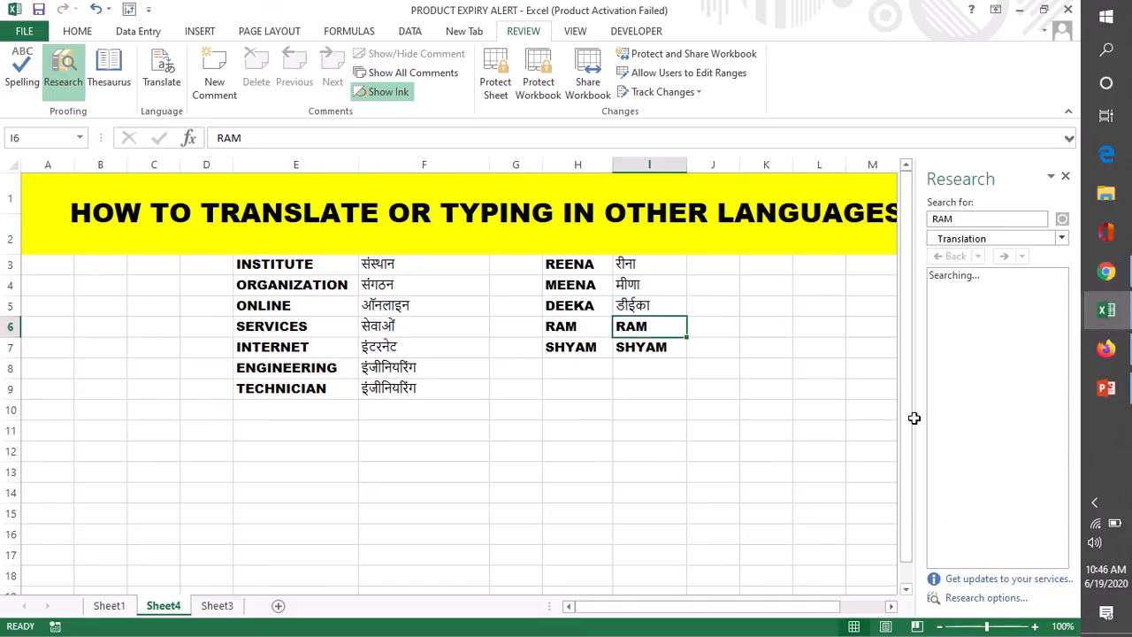
{"action": "left_click", "coordinate": [966, 444]}
Replace the first name in I7 with its Hindi translation and select the translated words in F3:F9
{"action": "left_click", "coordinate": [626, 348]}
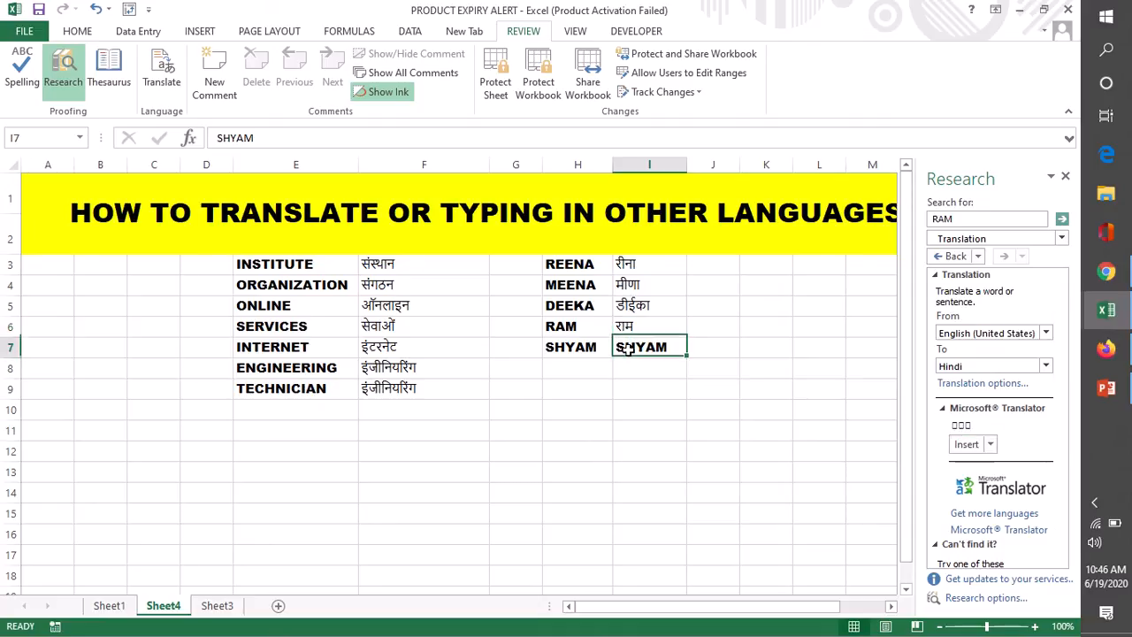
{"action": "left_click", "coordinate": [161, 75]}
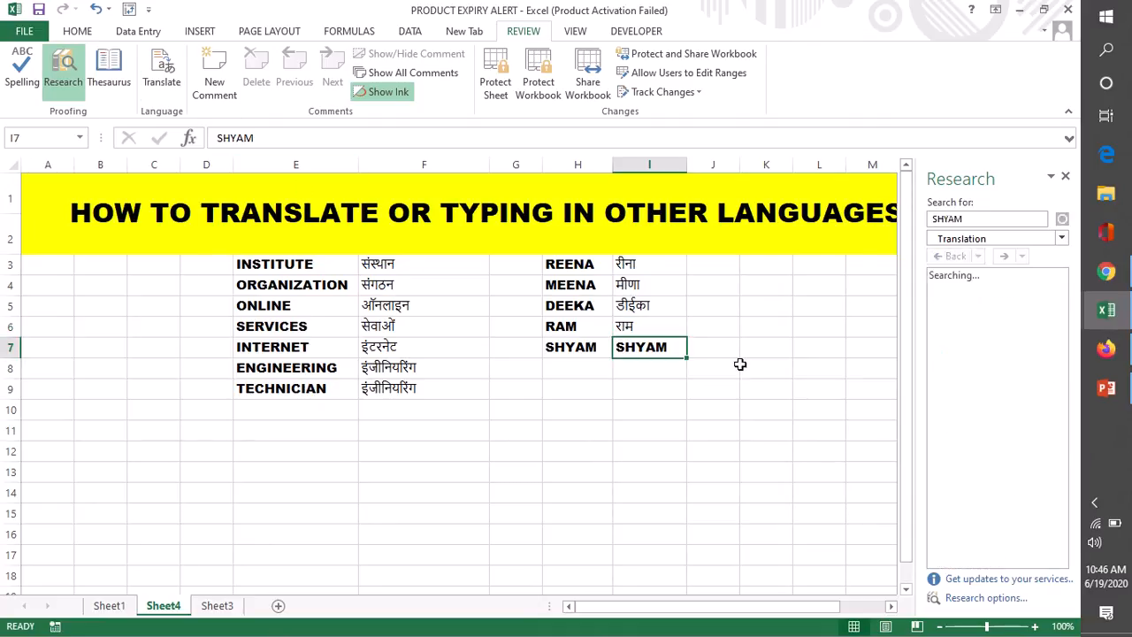
{"action": "left_click", "coordinate": [966, 444]}
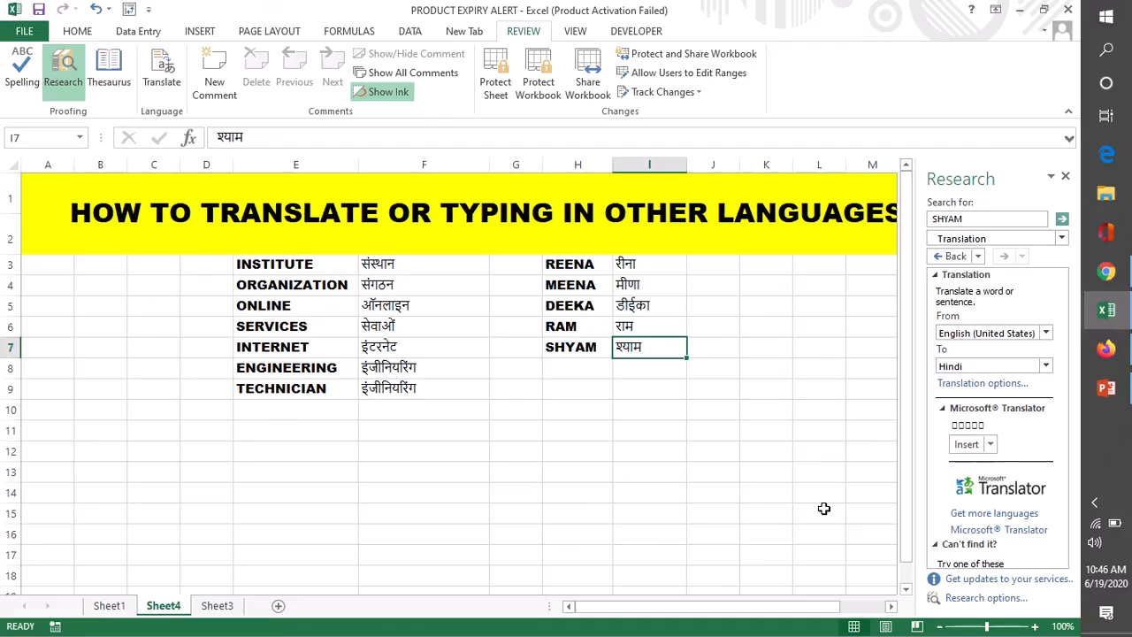
{"action": "left_click", "coordinate": [798, 453]}
{"action": "left_click_drag", "start_coordinate": [649, 262], "coordinate": [651, 364]}
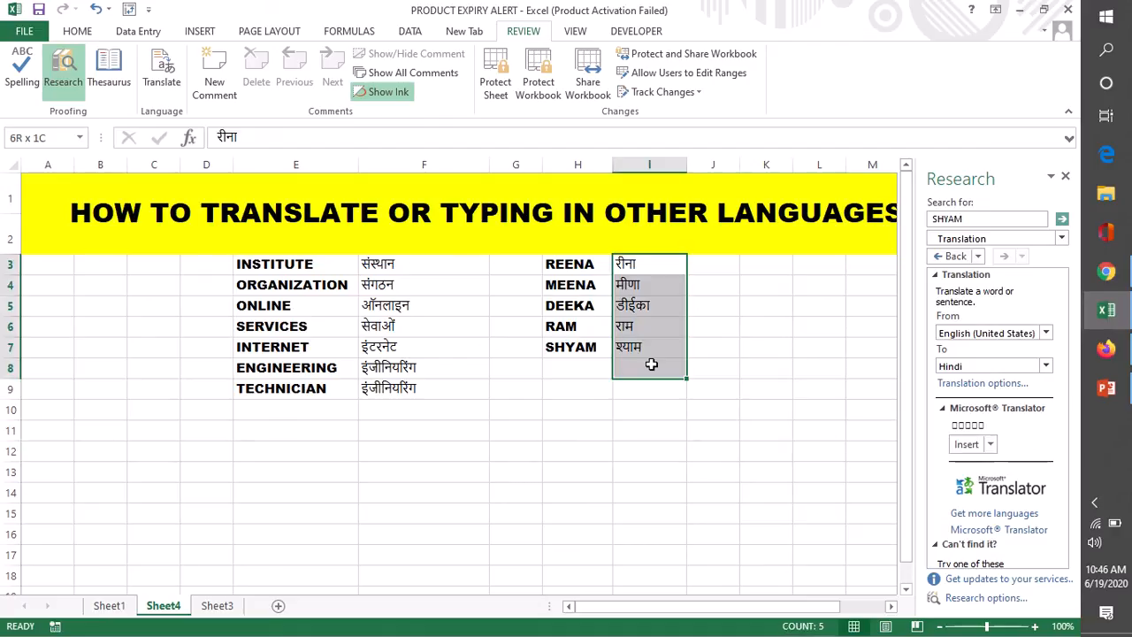
{"action": "left_click_drag", "start_coordinate": [389, 268], "coordinate": [400, 396]}
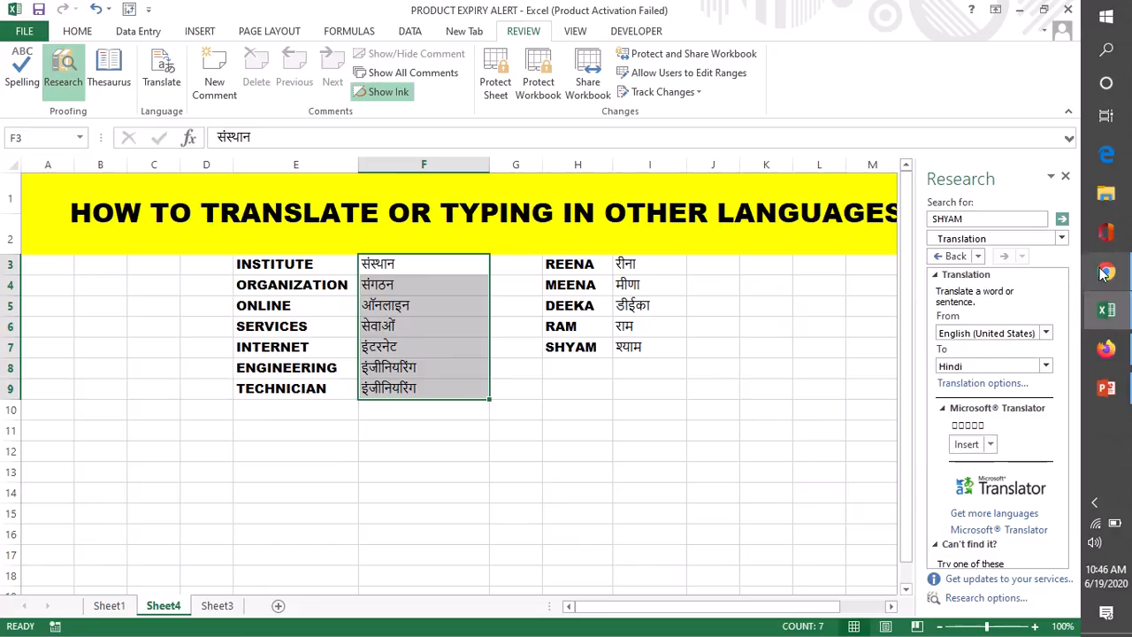
Switch to the bulk translation spreadsheet in Google Sheets and select the translated range B2:D15
{"action": "mouse_move", "coordinate": [1103, 273]}
{"action": "left_click", "coordinate": [1014, 287]}
{"action": "left_click", "coordinate": [424, 382]}
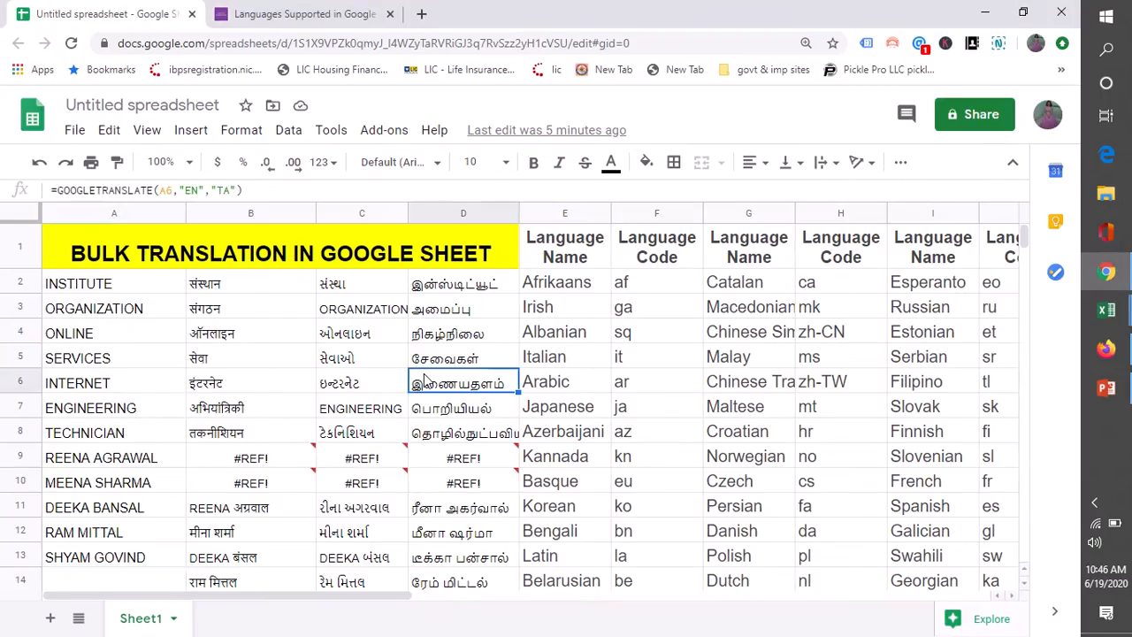
{"action": "left_click_drag", "start_coordinate": [203, 285], "coordinate": [457, 398]}
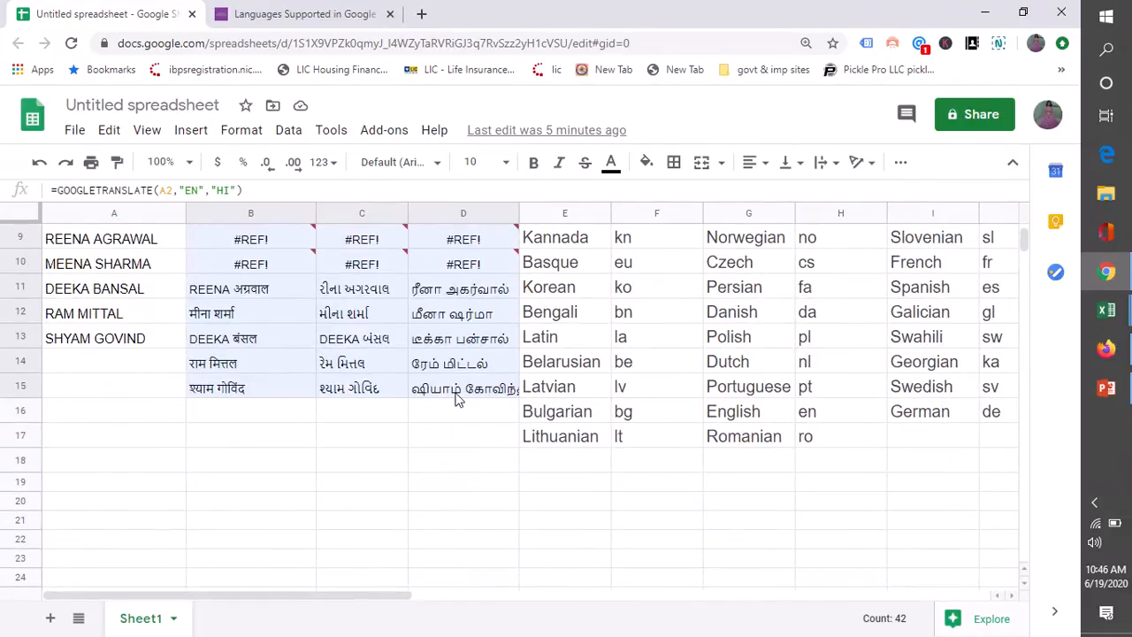
Clear the existing translations from the range B2:D15
{"action": "key", "text": "Delete"}
{"action": "left_click", "coordinate": [472, 474]}
{"action": "scroll", "coordinate": [601, 416], "scroll_direction": "up", "scroll_amount": 3}
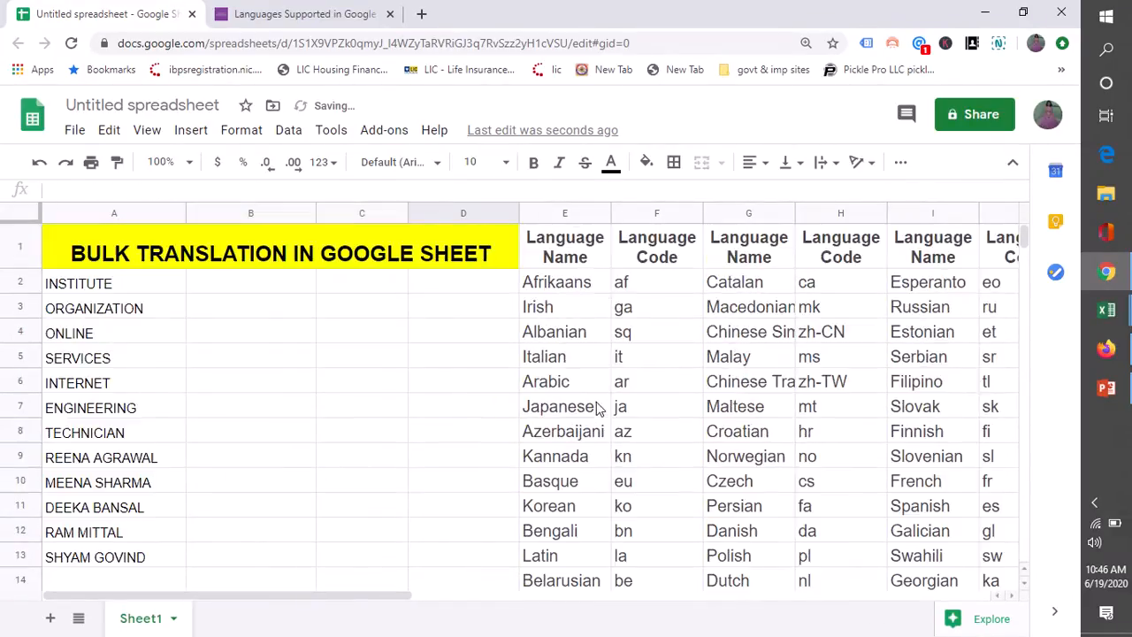
Begin a GOOGLETRANSLATE formula in B2 with cell A2 as the text to translate
{"action": "double_click", "coordinate": [198, 283]}
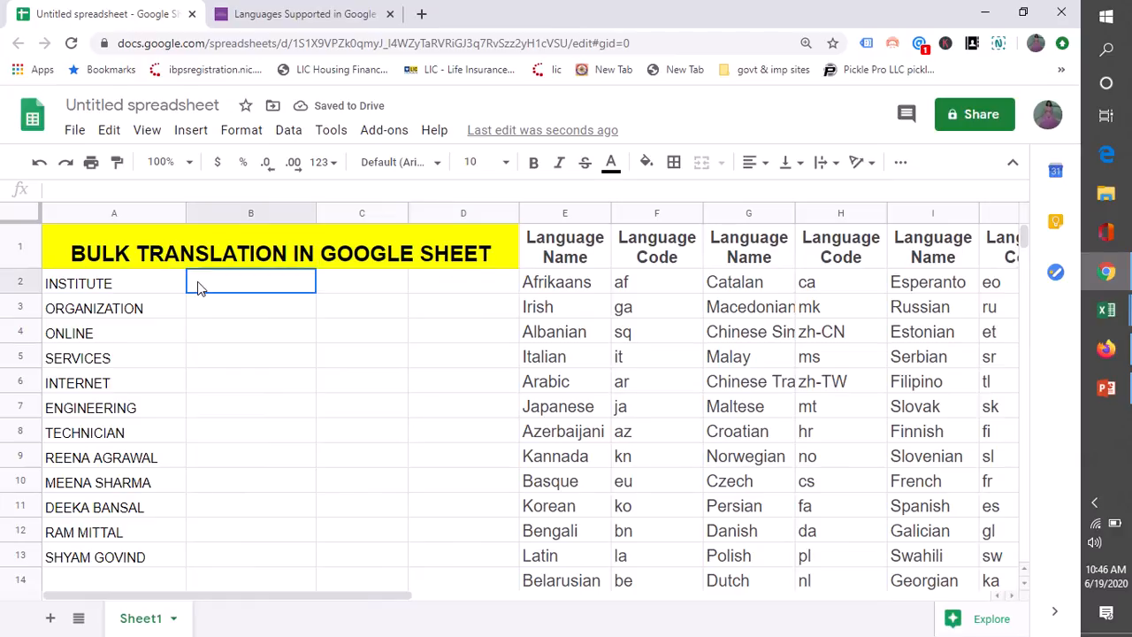
{"action": "type", "text": "=GOO"}
{"action": "key", "text": "Tab"}
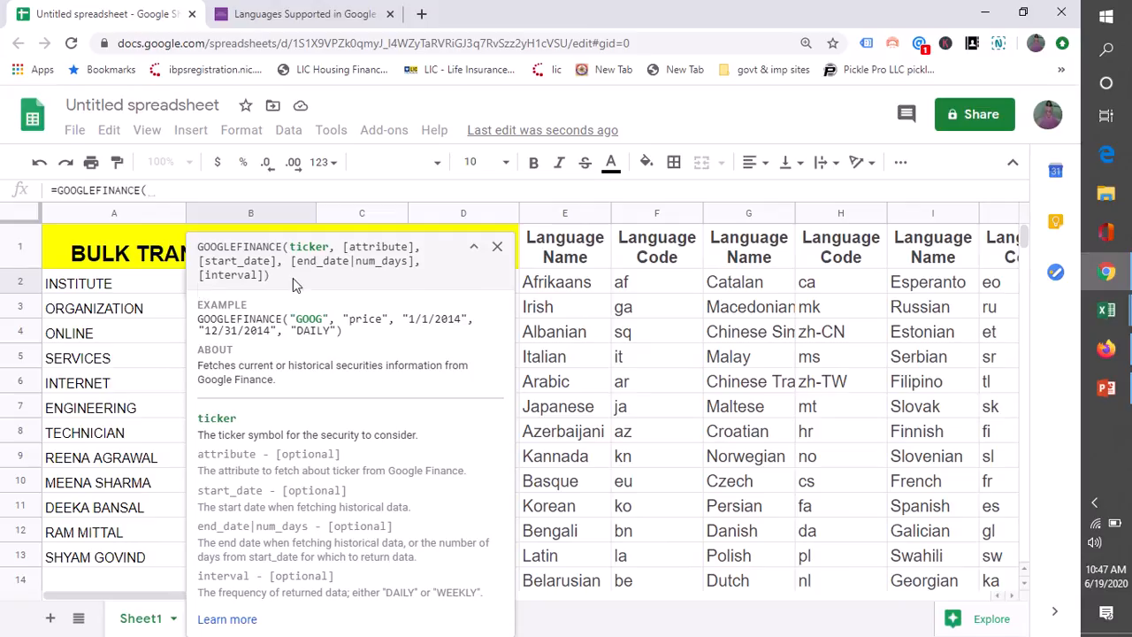
{"action": "left_click", "coordinate": [497, 246]}
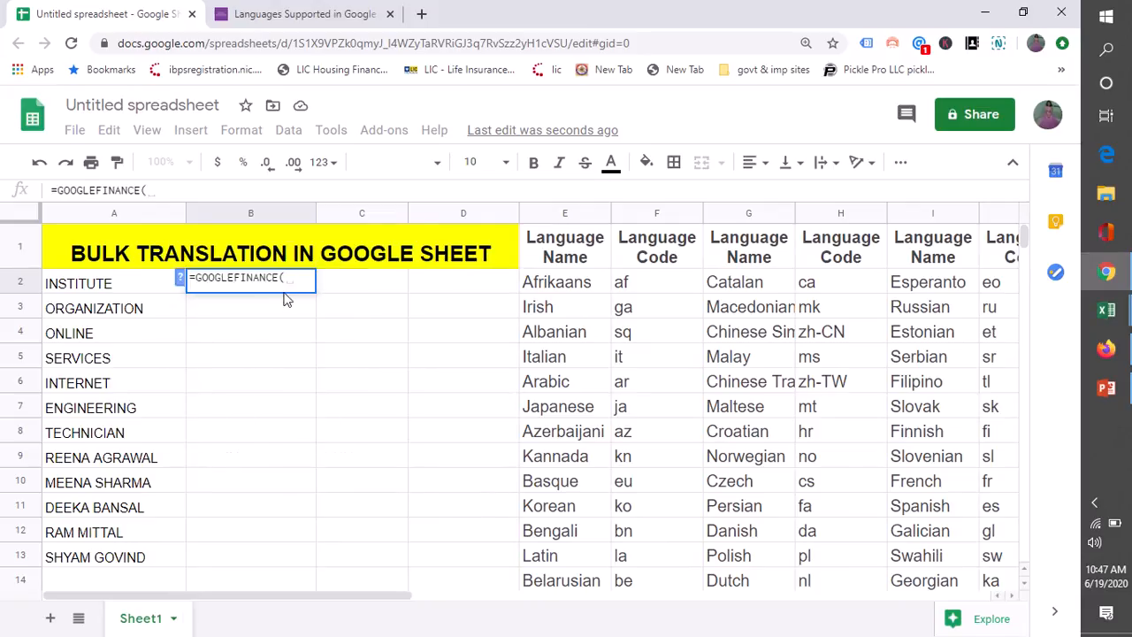
{"action": "left_click_drag", "start_coordinate": [286, 276], "coordinate": [237, 277]}
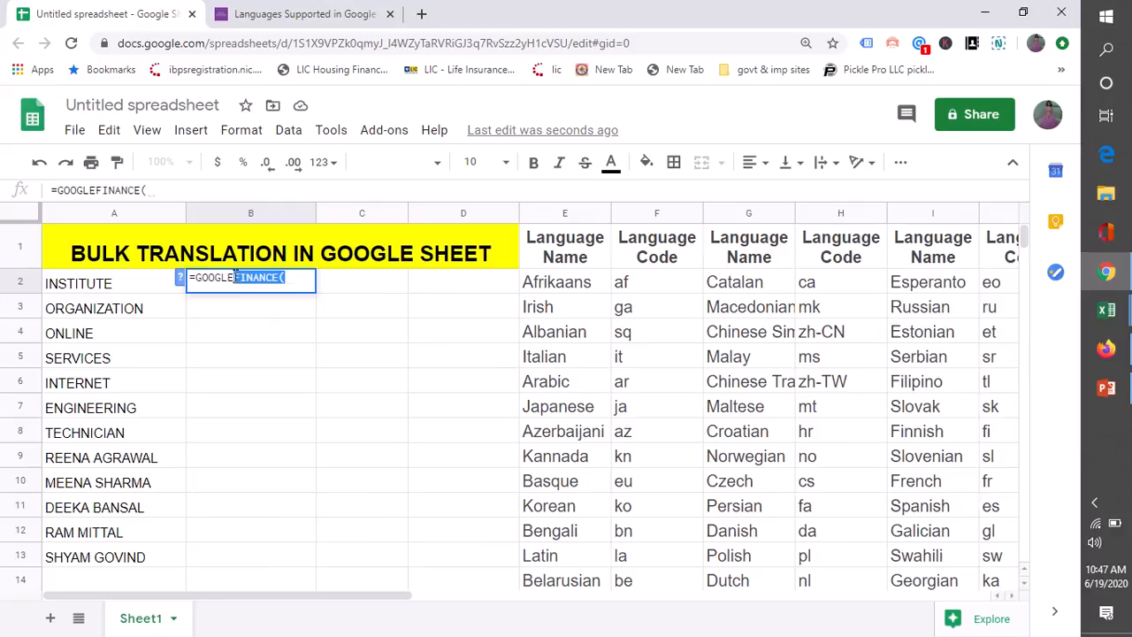
{"action": "key", "text": "BackSpace"}
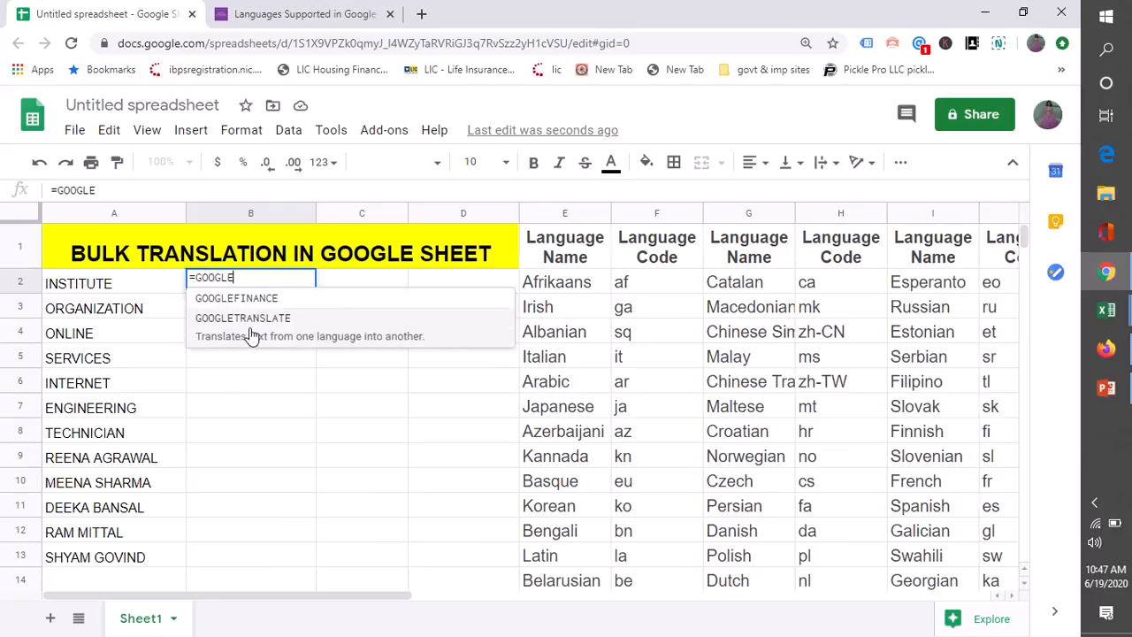
{"action": "left_click", "coordinate": [252, 334]}
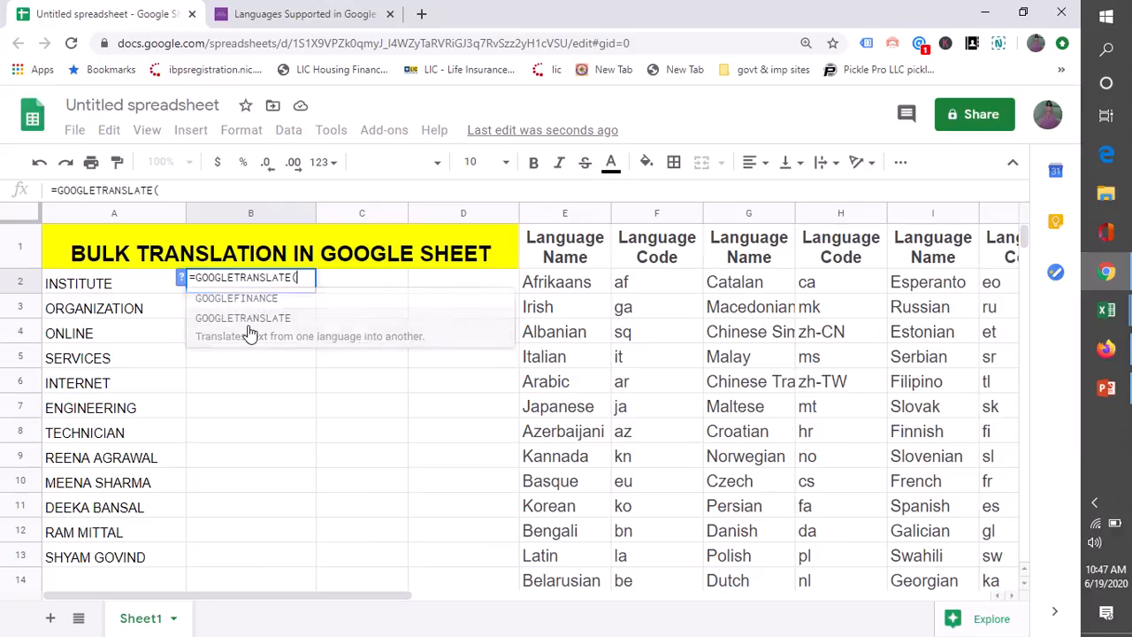
{"action": "left_click", "coordinate": [111, 282]}
{"action": "type", "text": ", "}
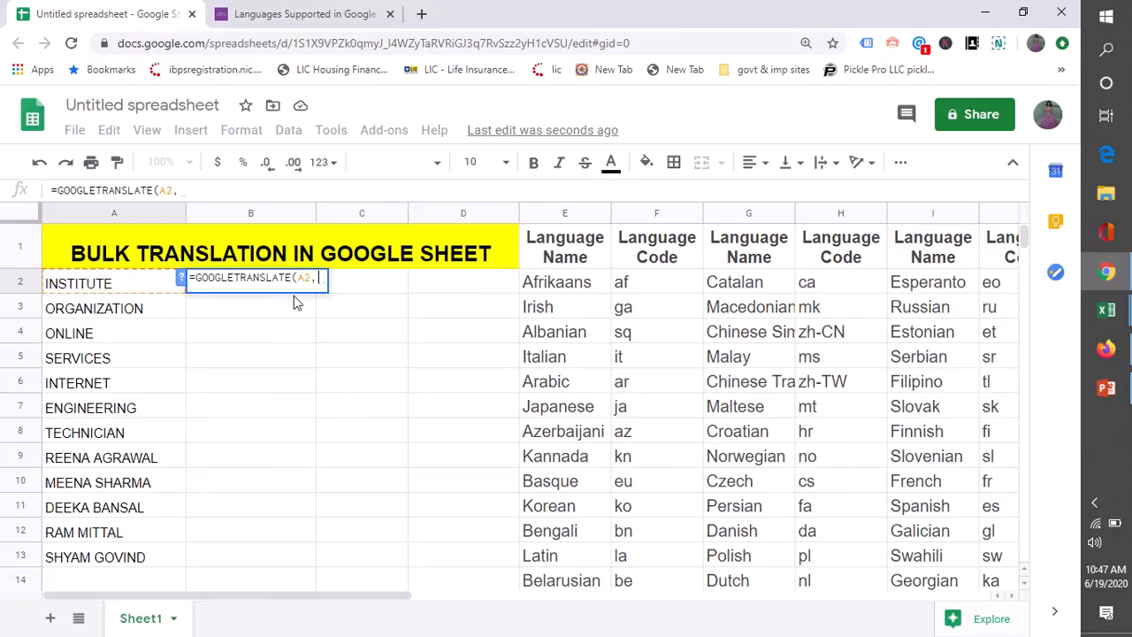
Complete the B2 formula with source language "EN" and target language "HI", and fill it down to B13
{"action": "type", "text": "\""}
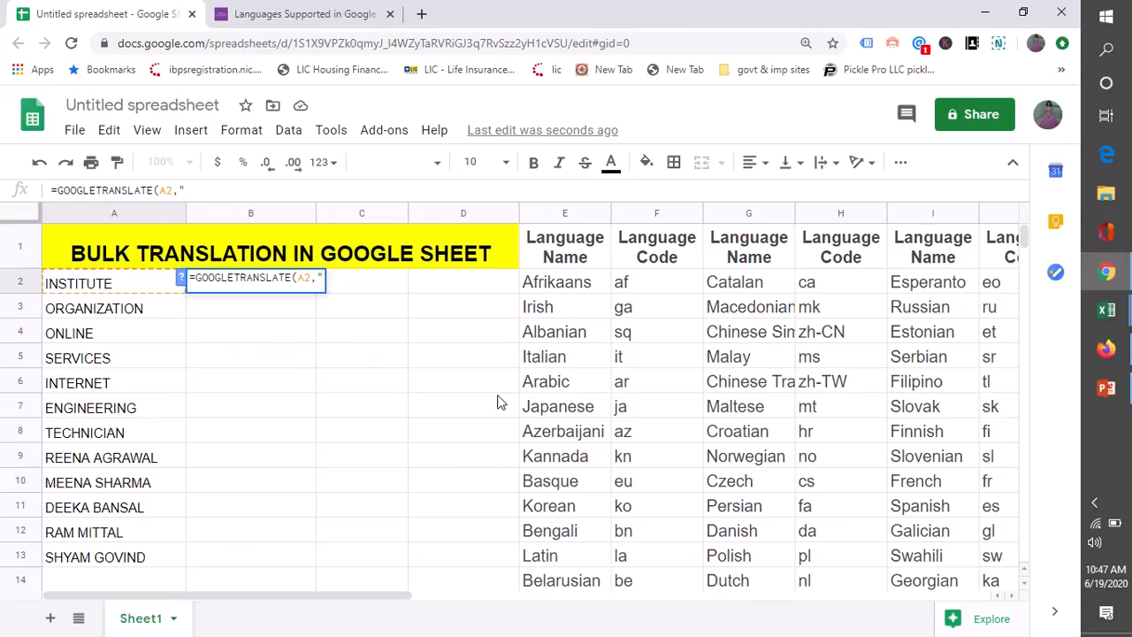
{"action": "type", "text": "EN\","}
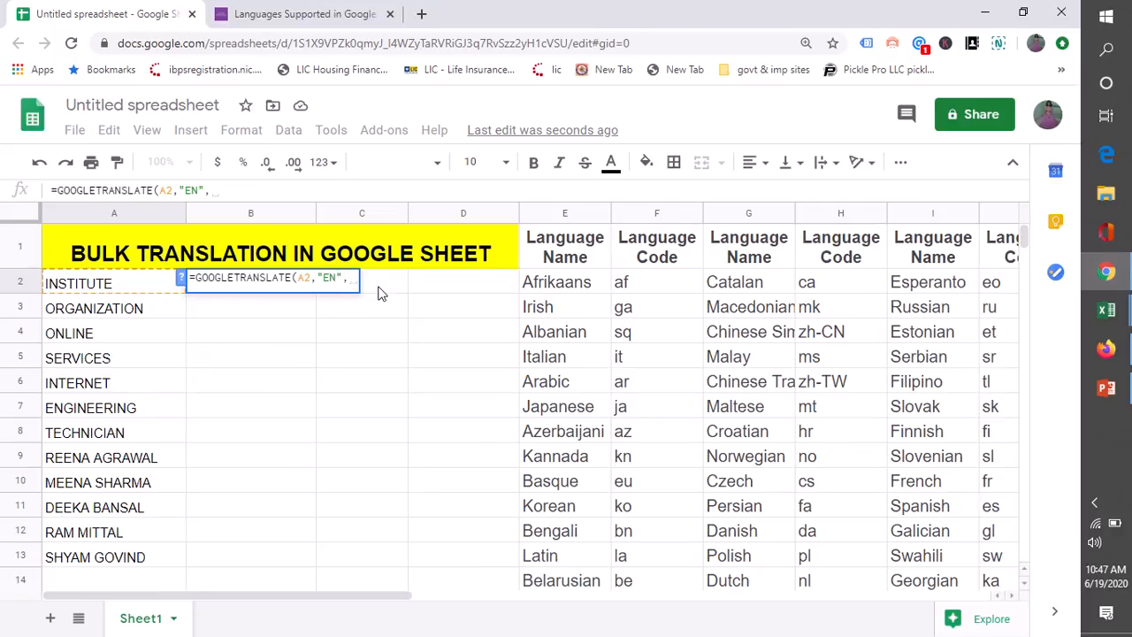
{"action": "type", "text": "\""}
{"action": "type", "text": "H"}
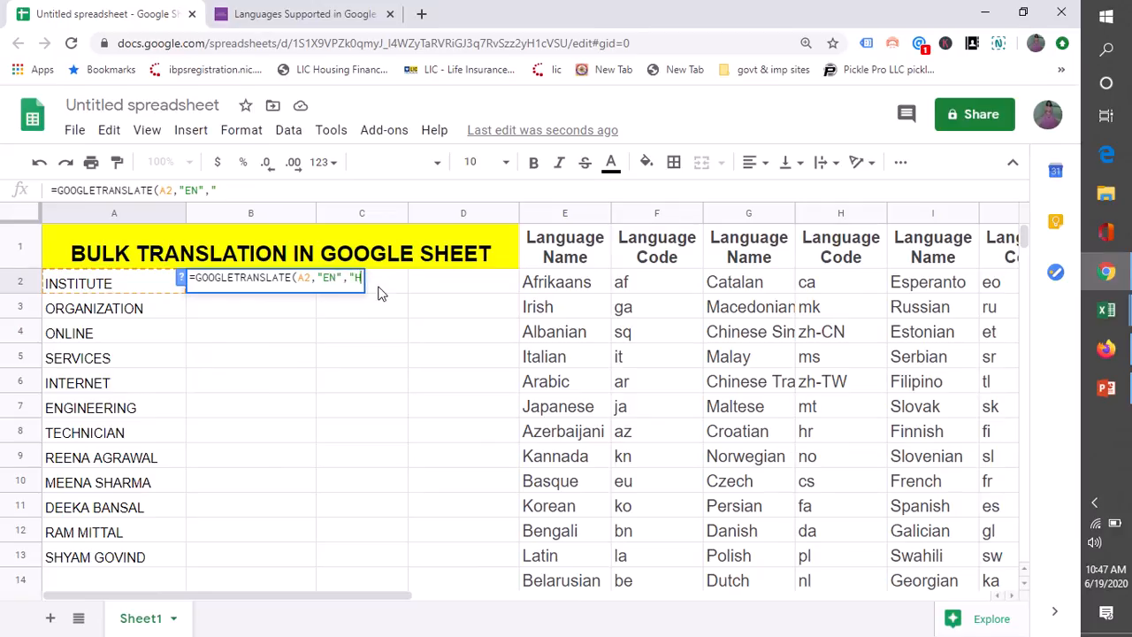
{"action": "type", "text": "I\")"}
{"action": "key", "text": "Return"}
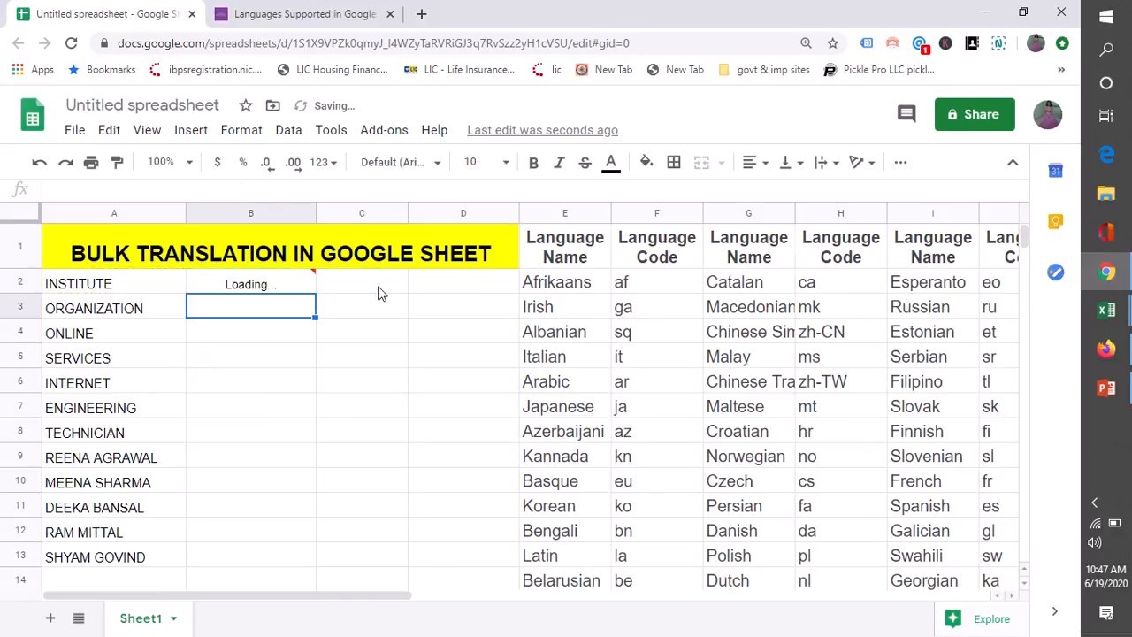
{"action": "left_click", "coordinate": [284, 282]}
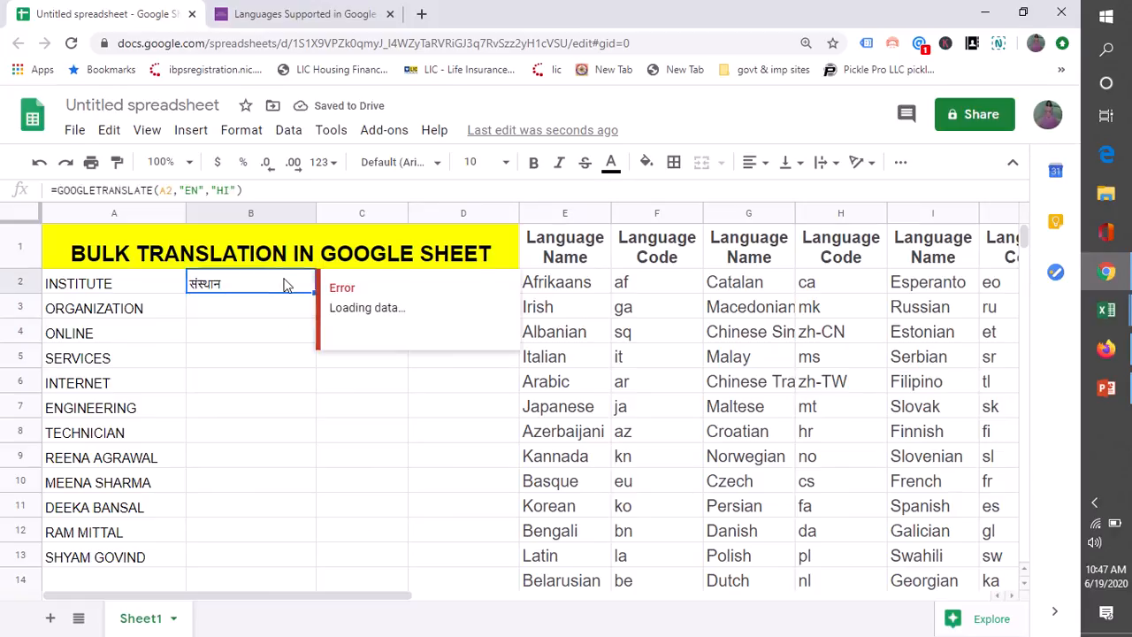
{"action": "left_click_drag", "start_coordinate": [314, 292], "coordinate": [315, 556]}
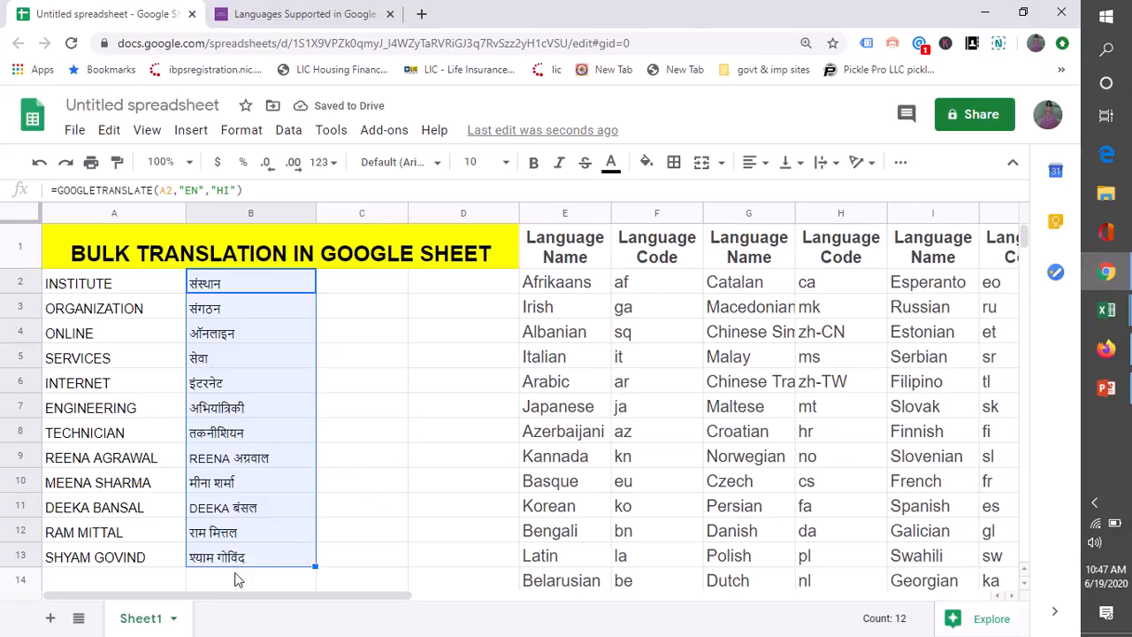
{"action": "double_click", "coordinate": [337, 281]}
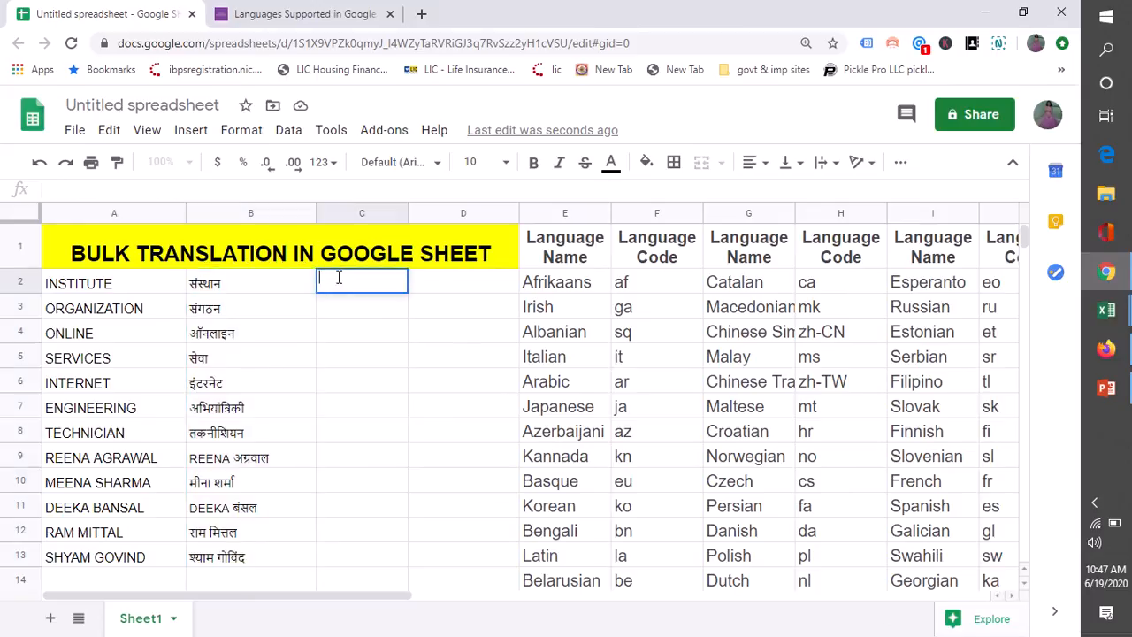
{"action": "type", "text": "=GOO"}
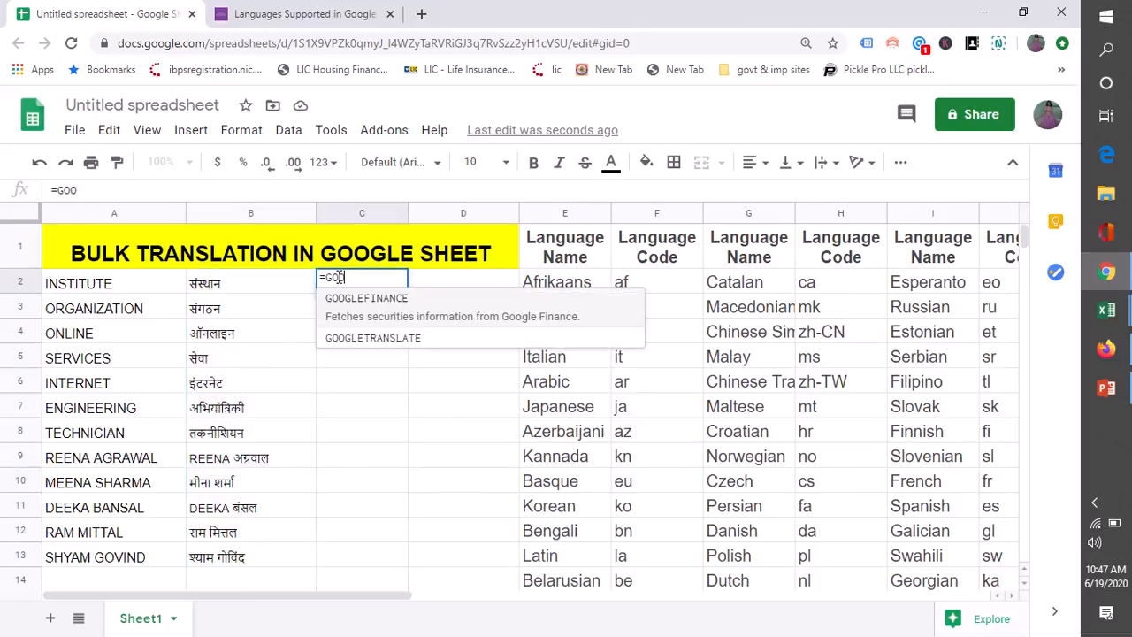
{"action": "key", "text": "Down"}
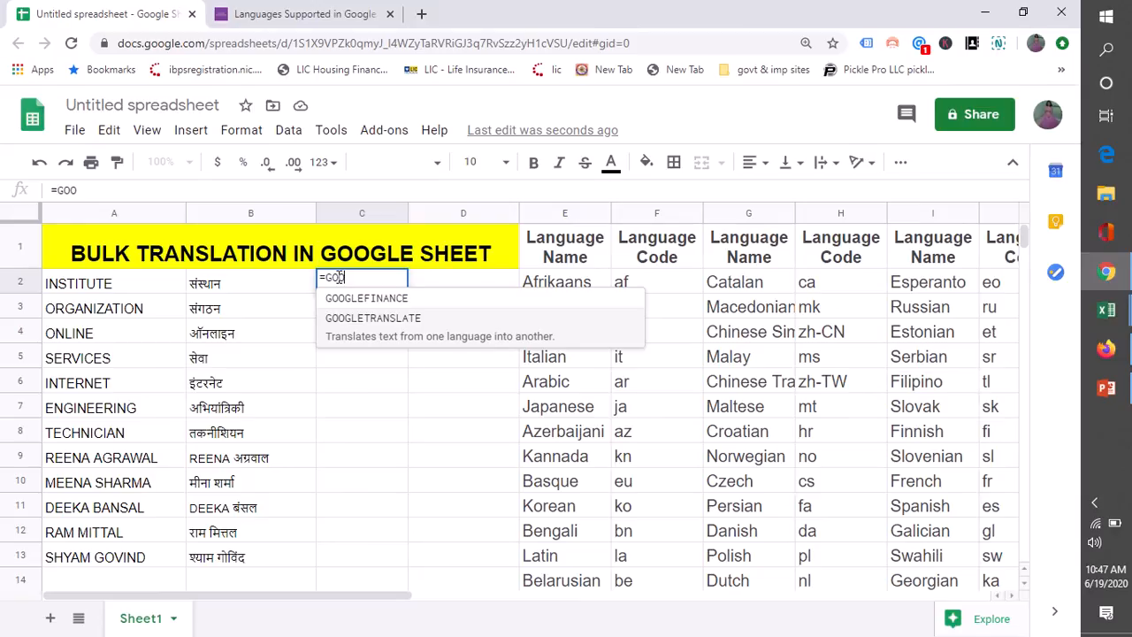
{"action": "key", "text": "Tab"}
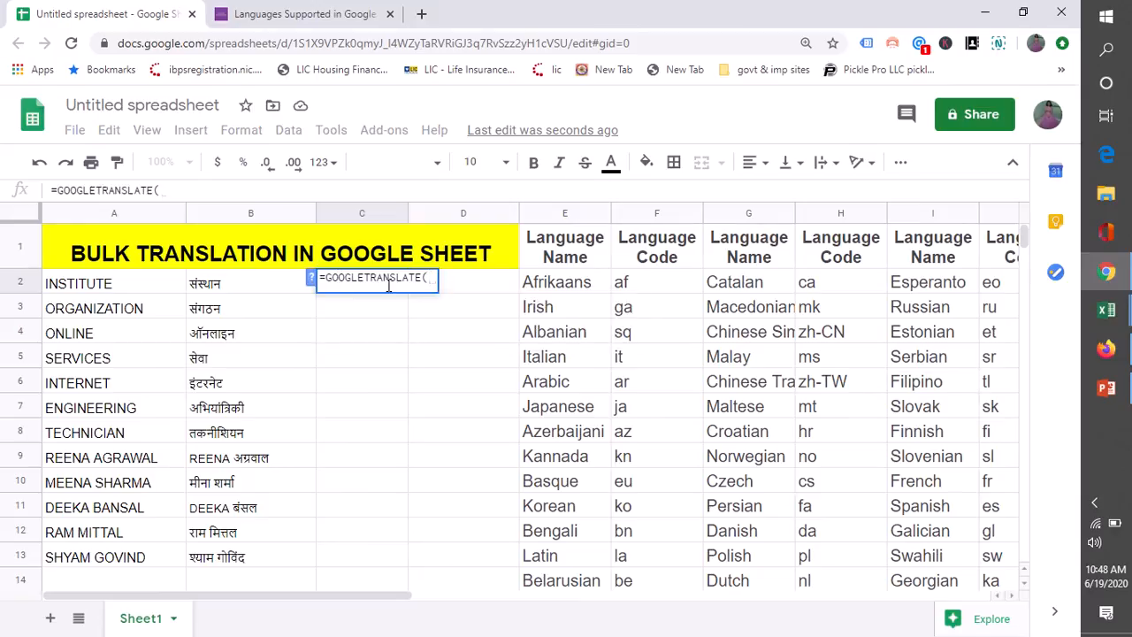
{"action": "key", "text": "BackSpace"}
{"action": "key", "text": "BackSpace"}
{"action": "key", "text": "BackSpace"}
{"action": "key", "text": "BackSpace"}
{"action": "key", "text": "BackSpace"}
{"action": "key", "text": "BackSpace"}
{"action": "key", "text": "BackSpace"}
{"action": "key", "text": "BackSpace"}
{"action": "key", "text": "BackSpace"}
{"action": "key", "text": "BackSpace"}
{"action": "key", "text": "BackSpace"}
{"action": "key", "text": "BackSpace"}
{"action": "key", "text": "BackSpace"}
{"action": "key", "text": "BackSpace"}
{"action": "key", "text": "BackSpace"}
{"action": "key", "text": "BackSpace"}
{"action": "key", "text": "BackSpace"}
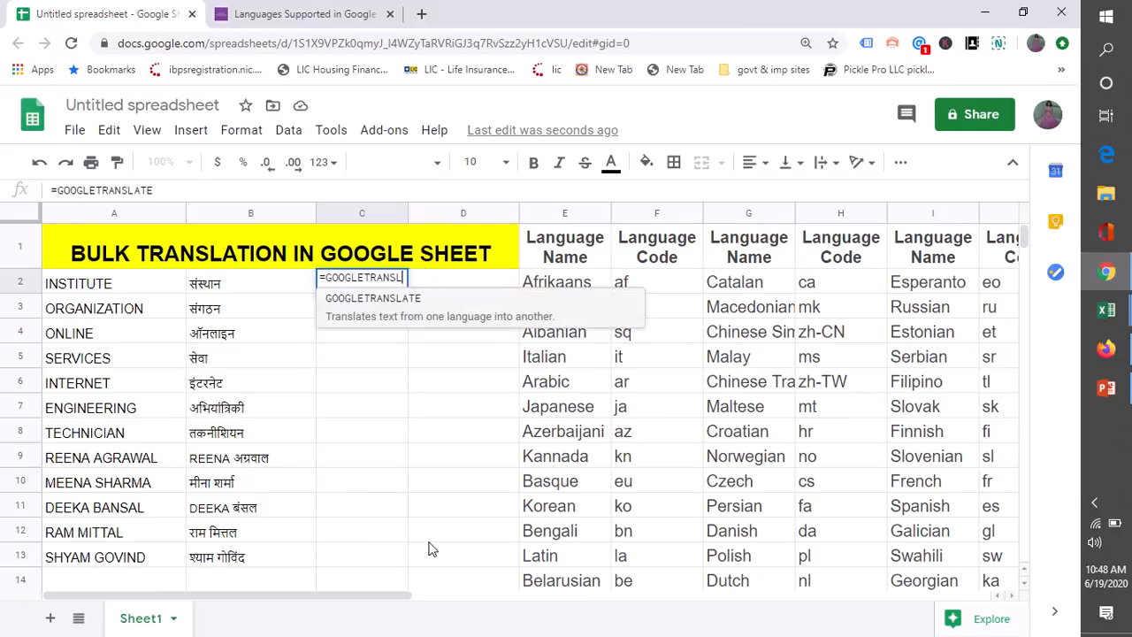
{"action": "key", "text": "Return"}
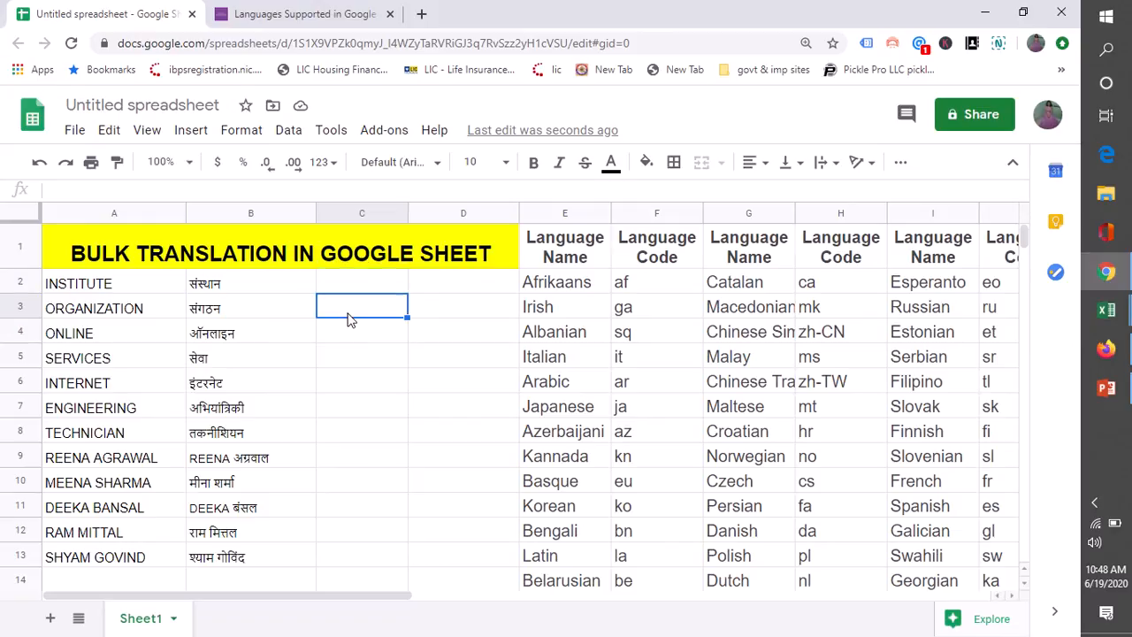
Copy the B2 formula across to C2:D2 and change the text reference in C2 to A2
{"action": "left_click", "coordinate": [284, 292]}
{"action": "left_click_drag", "start_coordinate": [315, 293], "coordinate": [477, 296]}
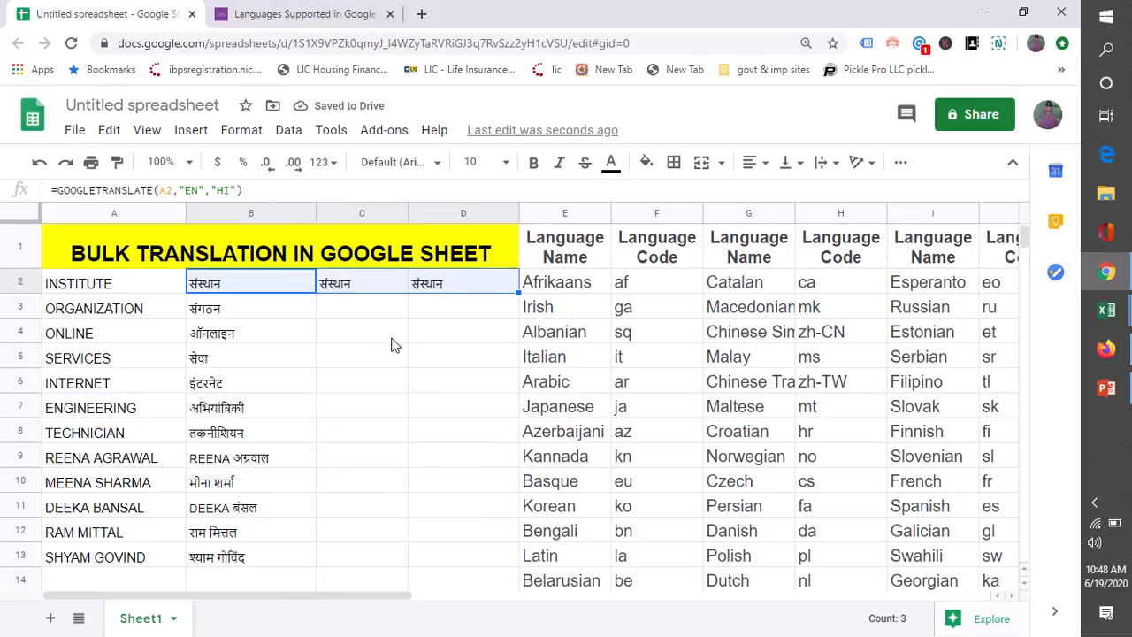
{"action": "double_click", "coordinate": [365, 288]}
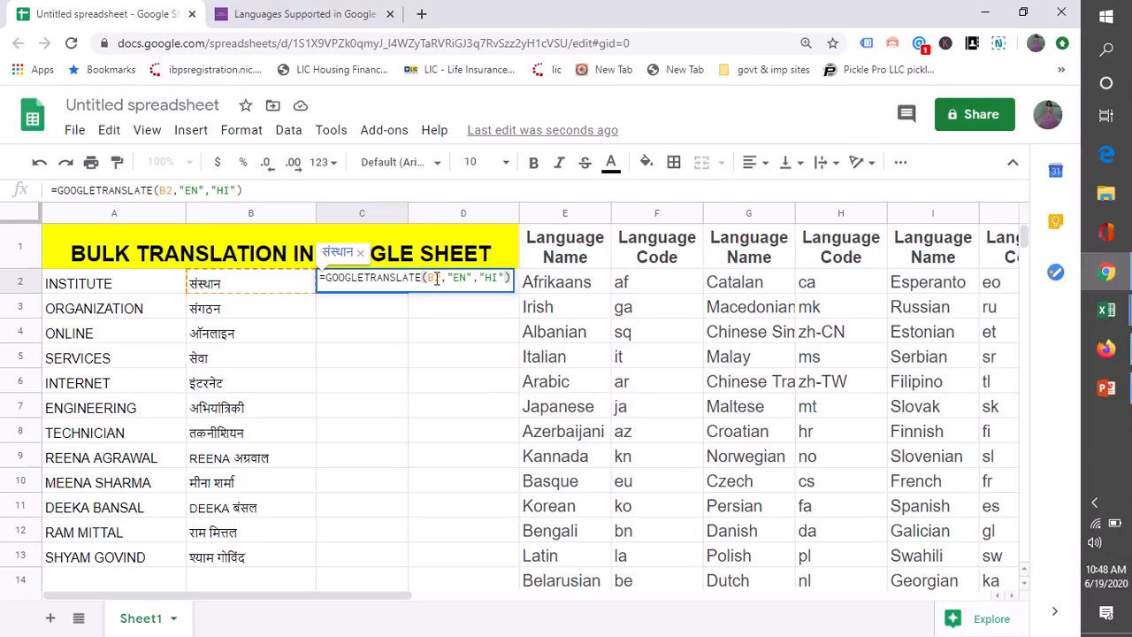
{"action": "left_click", "coordinate": [435, 279]}
{"action": "key", "text": "BackSpace"}
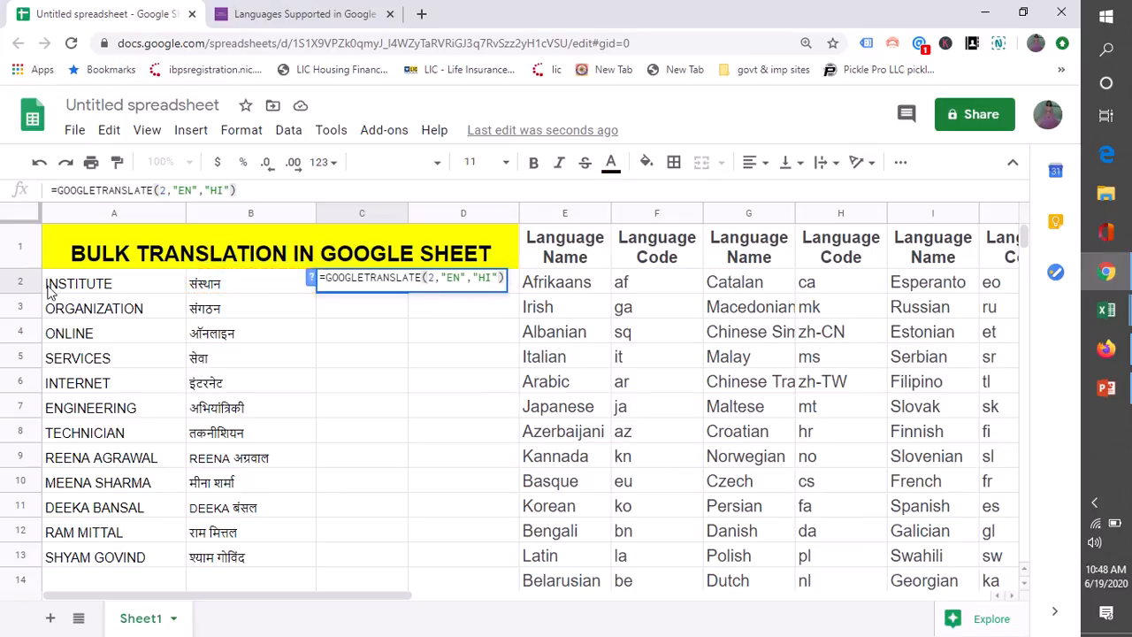
{"action": "left_click", "coordinate": [113, 282]}
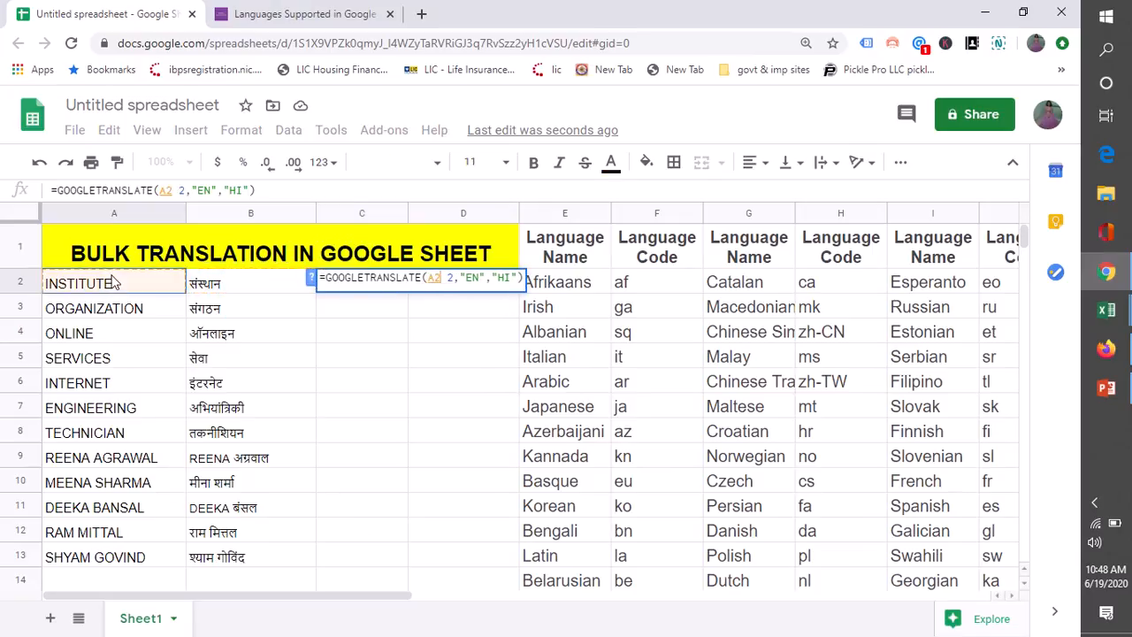
{"action": "left_click", "coordinate": [453, 279]}
{"action": "key", "text": "BackSpace"}
{"action": "key", "text": "BackSpace"}
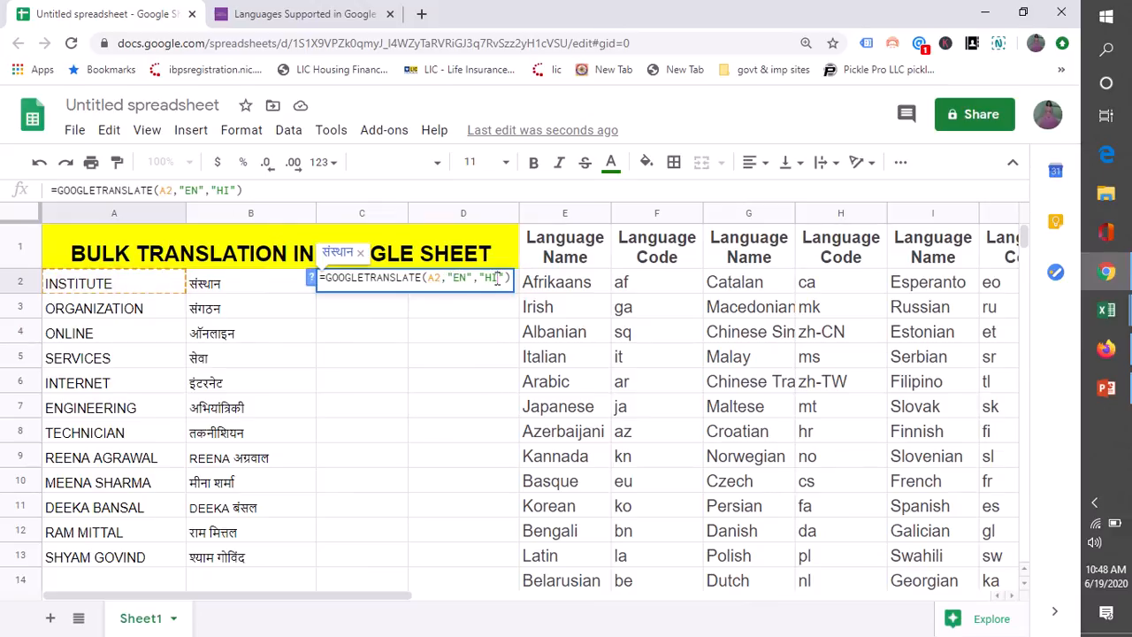
Set the target language in the C2 formula to "GU" and fill the formula down to C13
{"action": "left_click", "coordinate": [498, 278]}
{"action": "key", "text": "BackSpace"}
{"action": "key", "text": "BackSpace"}
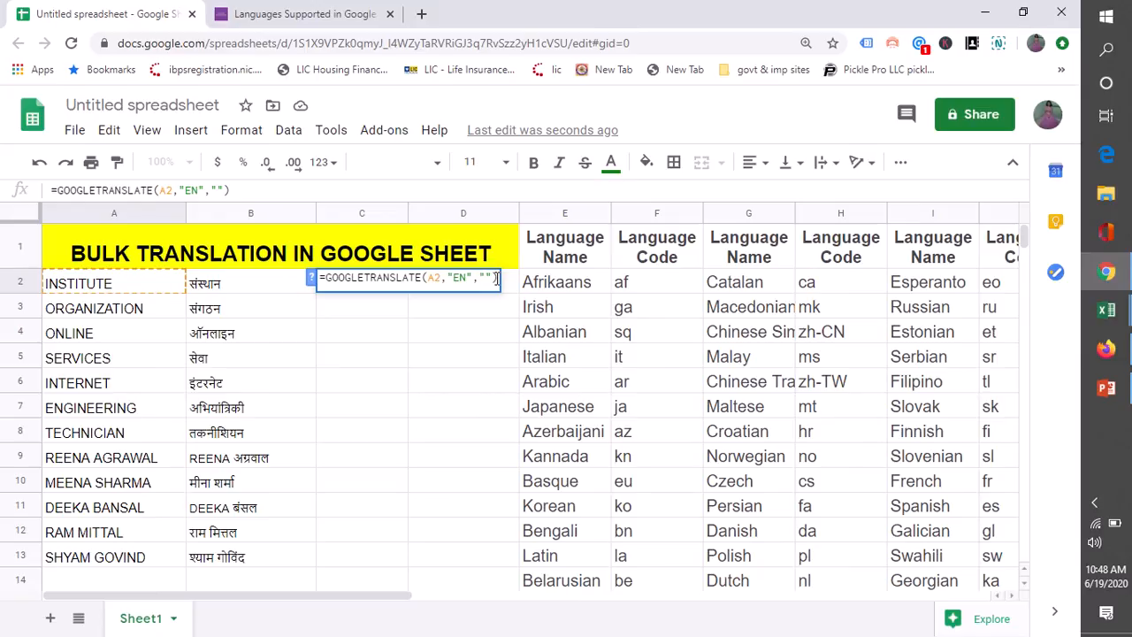
{"action": "type", "text": "GU"}
{"action": "key", "text": "Return"}
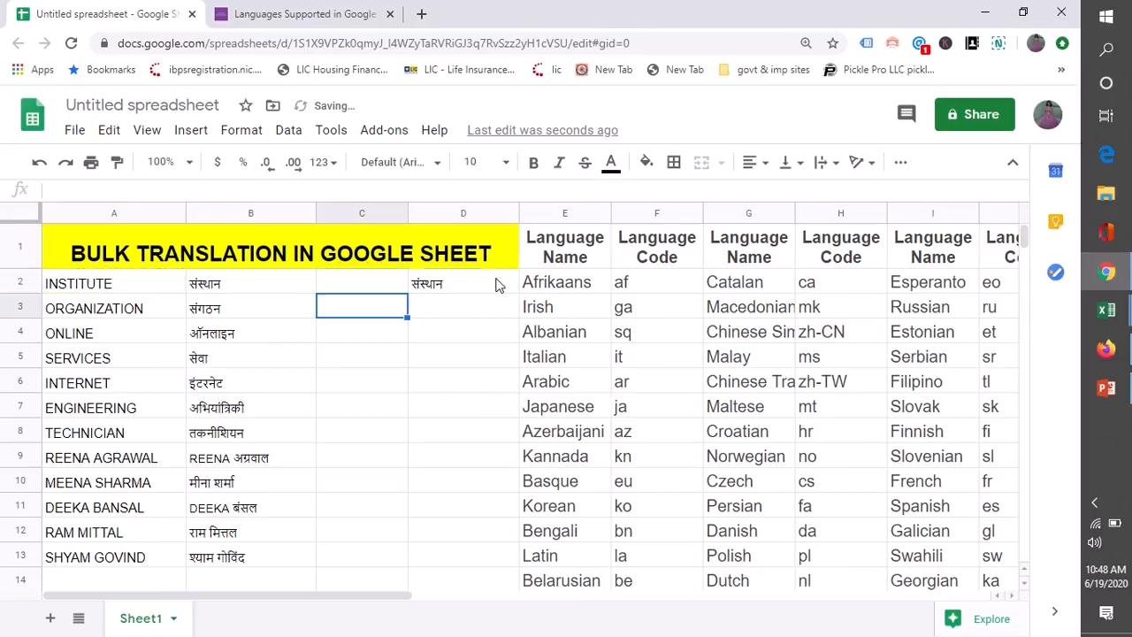
{"action": "left_click", "coordinate": [380, 285]}
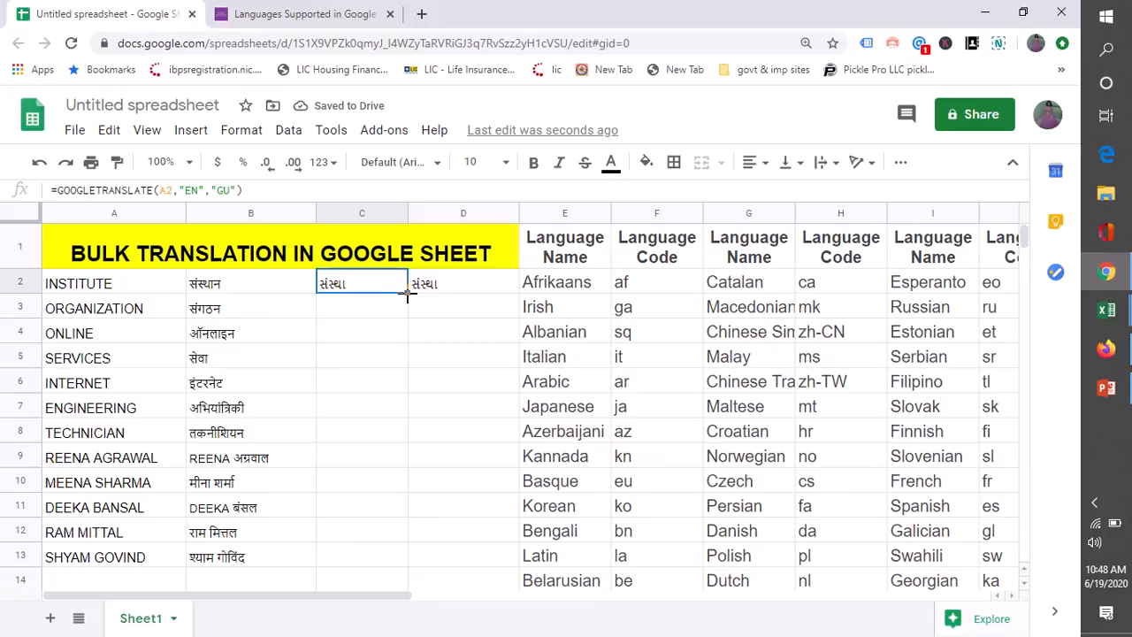
{"action": "left_click_drag", "start_coordinate": [408, 295], "coordinate": [387, 557]}
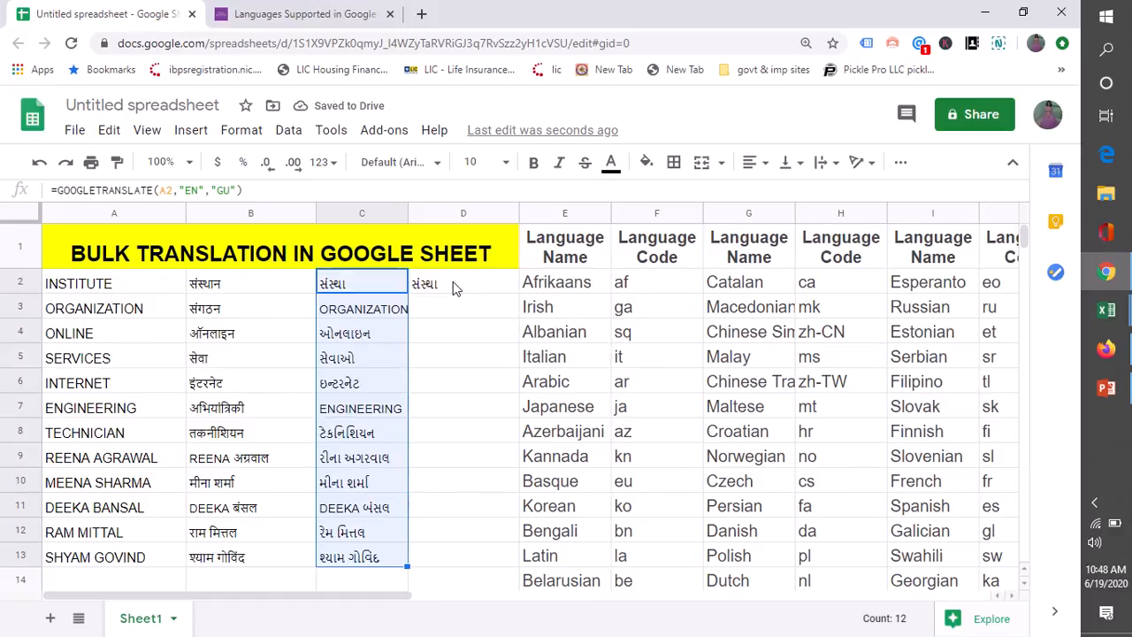
Set the target language in the D2 formula to "TA"
{"action": "double_click", "coordinate": [453, 281]}
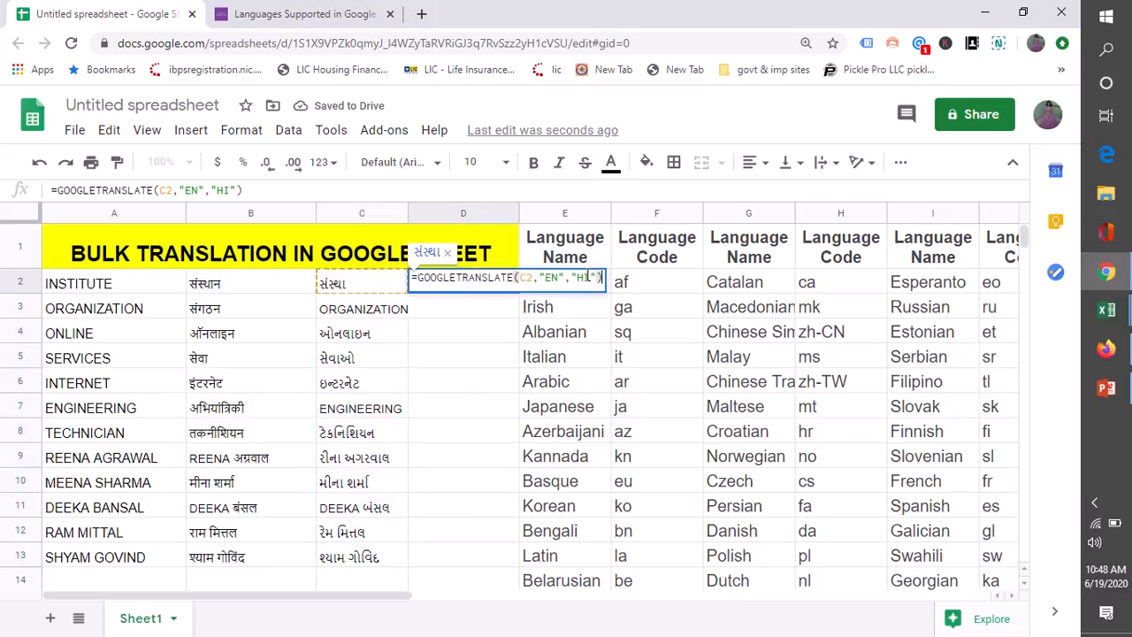
{"action": "key", "text": "BackSpace"}
{"action": "key", "text": "BackSpace"}
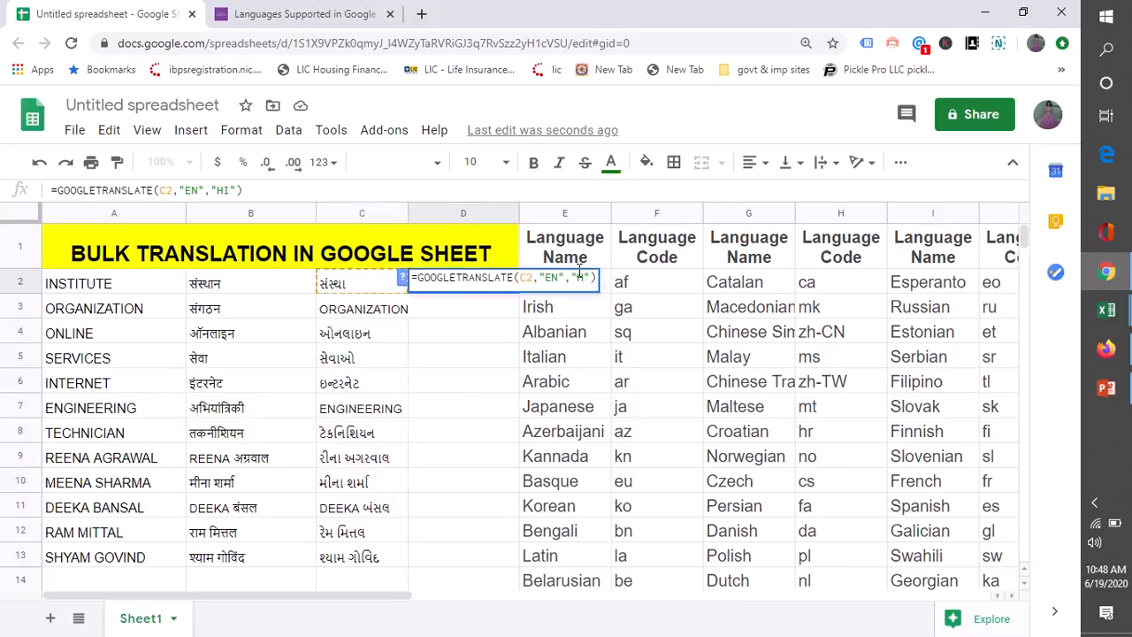
{"action": "type", "text": "TA"}
{"action": "key", "text": "Return"}
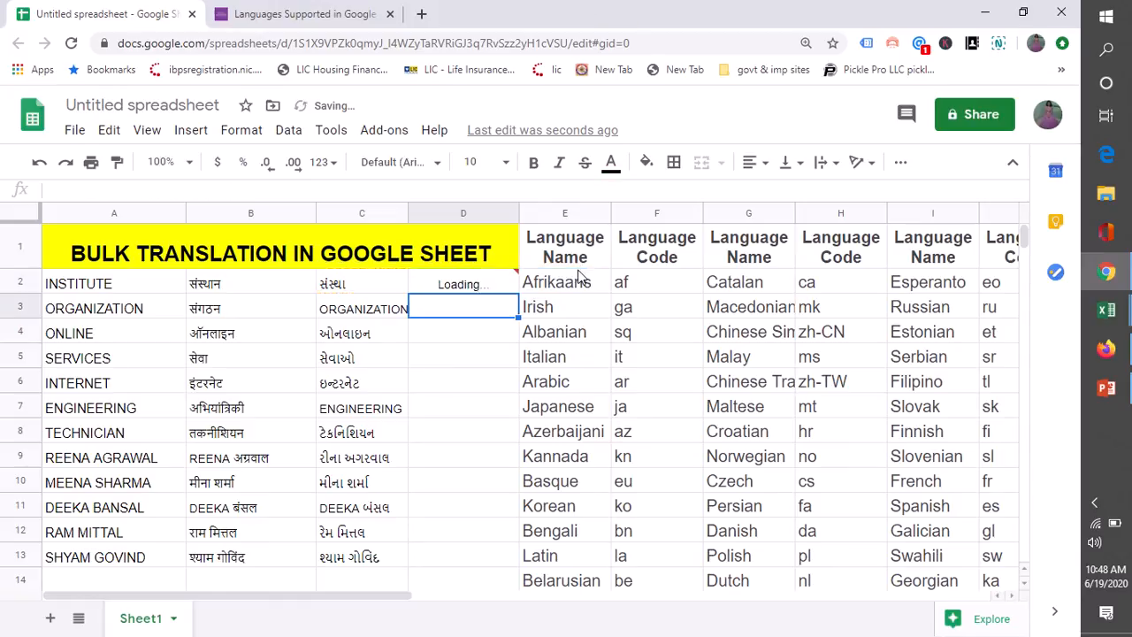
Change the text reference in the D2 translation formula to A2 and fill the formula down to D13
{"action": "left_click", "coordinate": [486, 293]}
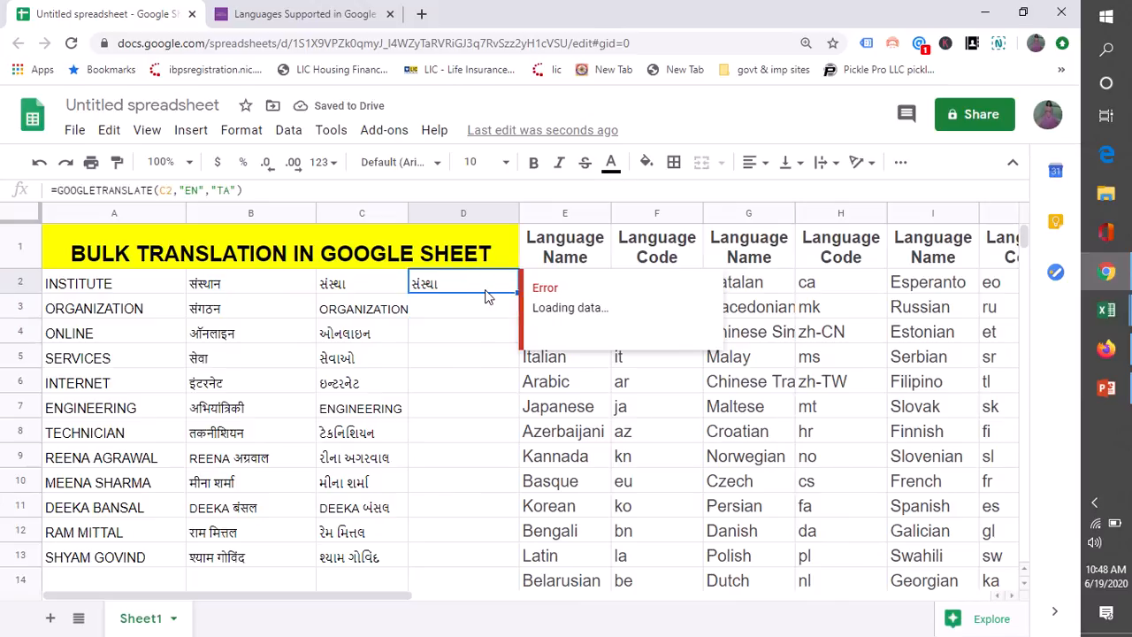
{"action": "double_click", "coordinate": [452, 284]}
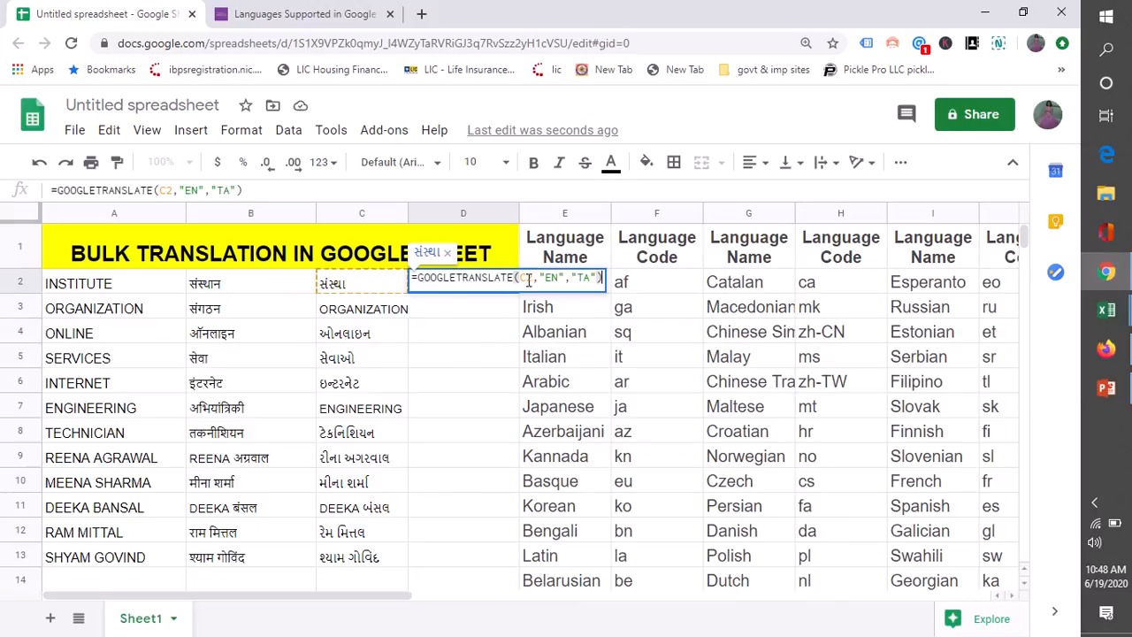
{"action": "type", "text": "A2"}
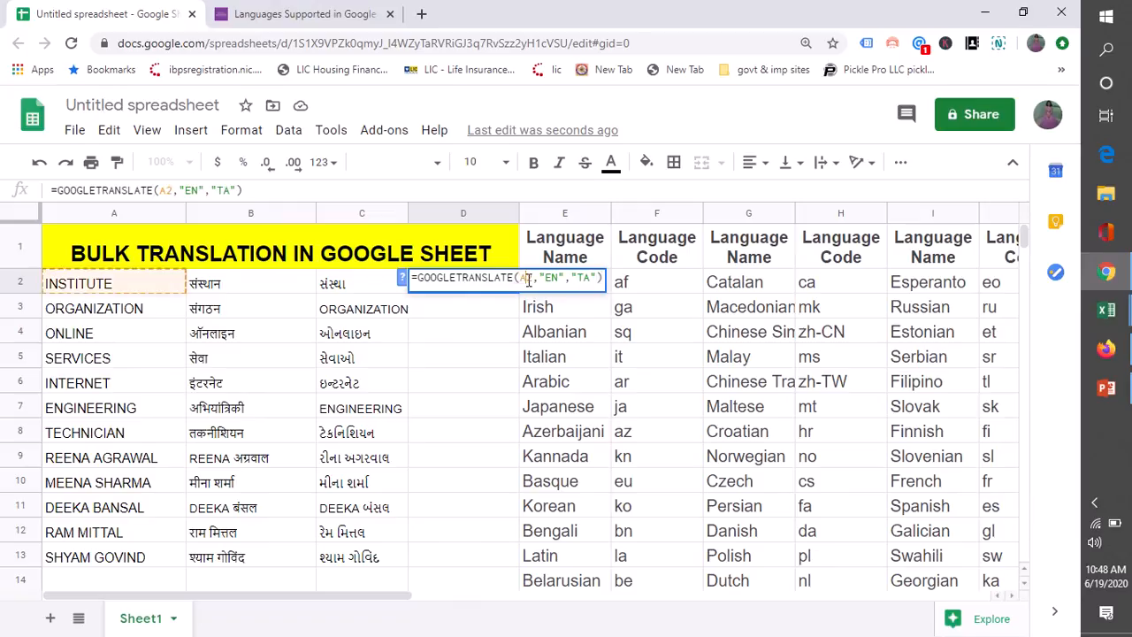
{"action": "key", "text": "Return"}
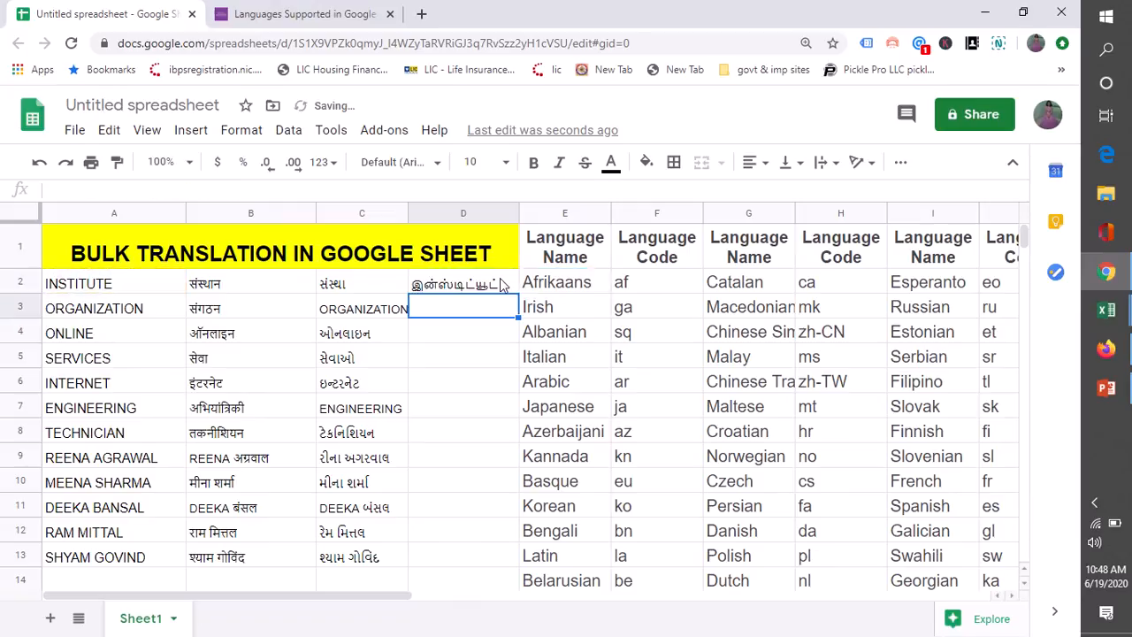
{"action": "left_click", "coordinate": [495, 285]}
{"action": "left_click_drag", "start_coordinate": [518, 292], "coordinate": [485, 551]}
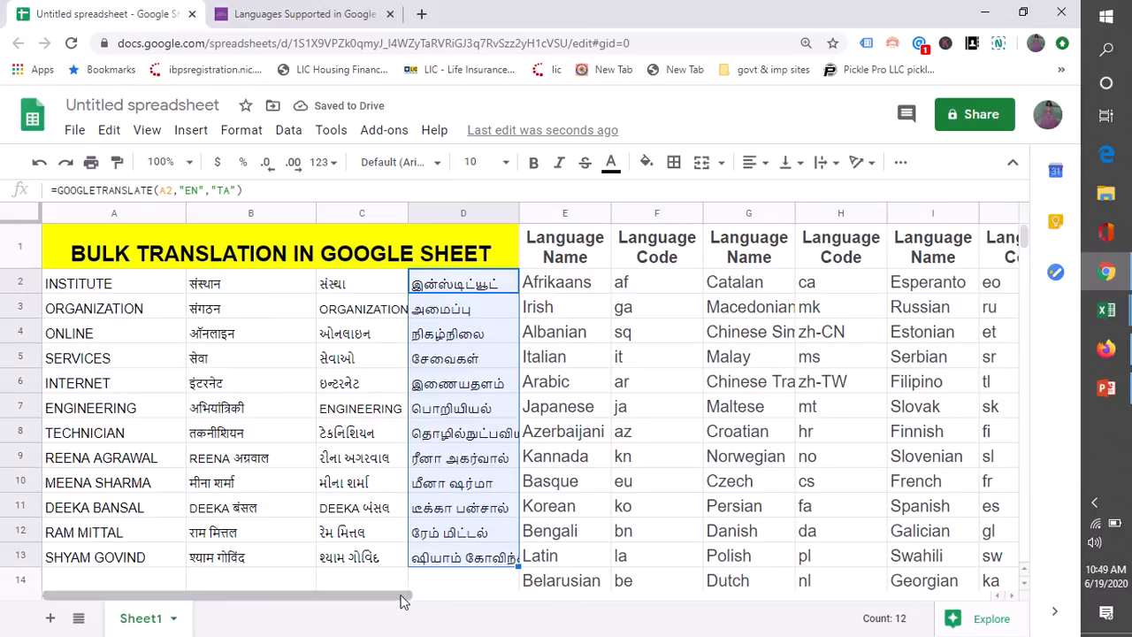
Look through the full table of language names and codes in columns E to L, then return to the translated list
{"action": "left_click_drag", "start_coordinate": [402, 602], "coordinate": [554, 591]}
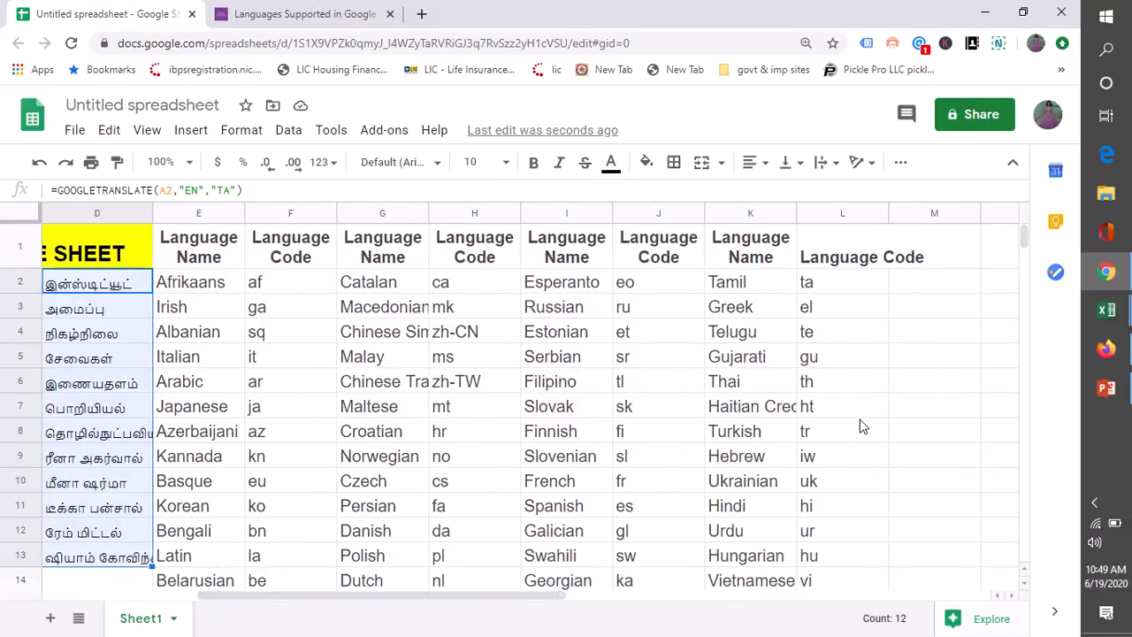
{"action": "scroll", "coordinate": [862, 426], "scroll_direction": "down", "scroll_amount": 1}
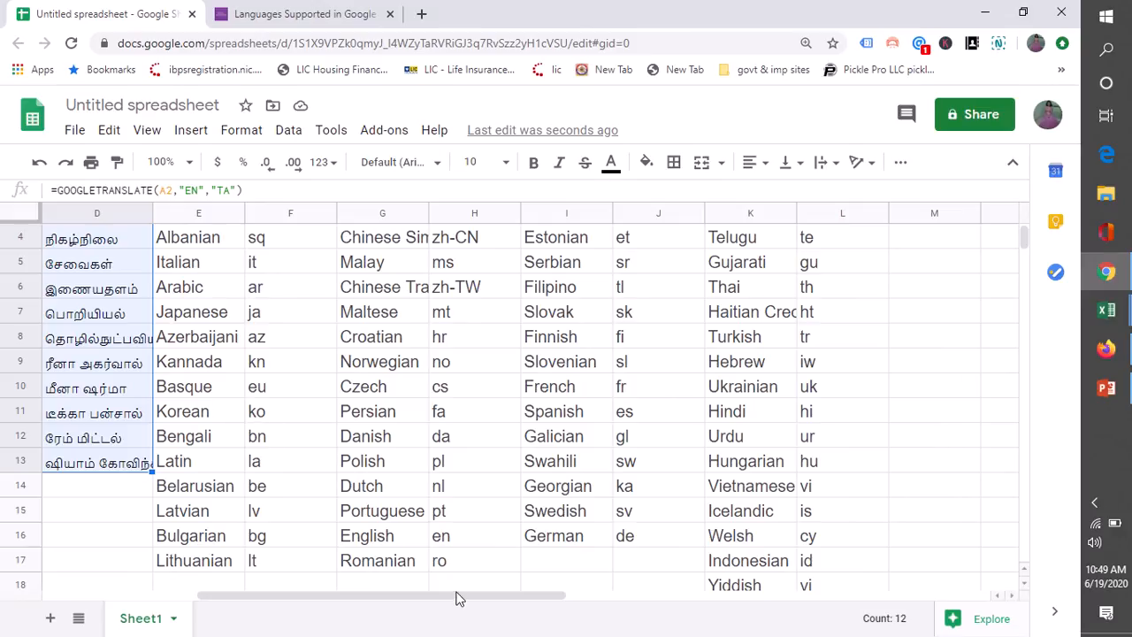
{"action": "left_click_drag", "start_coordinate": [457, 595], "coordinate": [328, 596]}
{"action": "scroll", "coordinate": [790, 468], "scroll_direction": "down", "scroll_amount": 2}
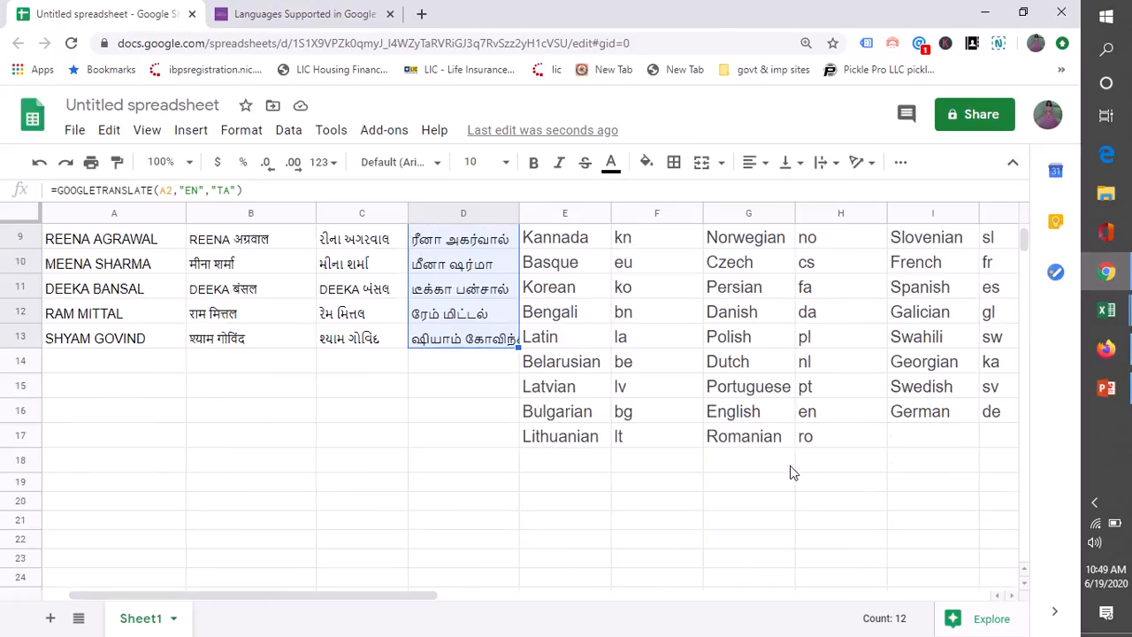
{"action": "left_click_drag", "start_coordinate": [412, 601], "coordinate": [545, 601]}
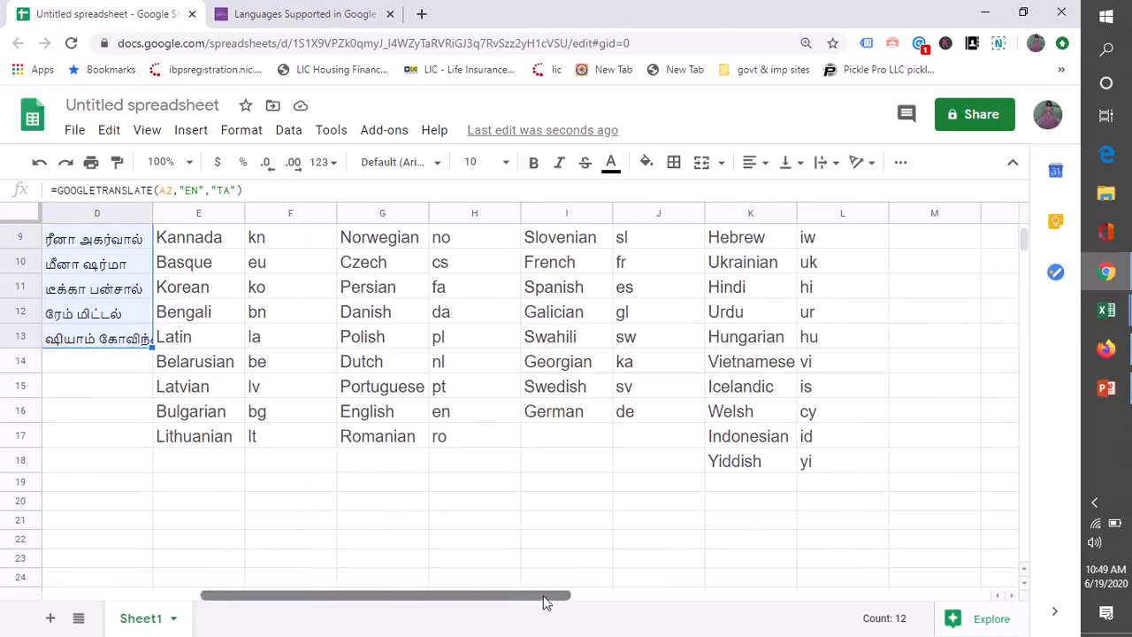
{"action": "scroll", "coordinate": [637, 531], "scroll_direction": "up", "scroll_amount": 3}
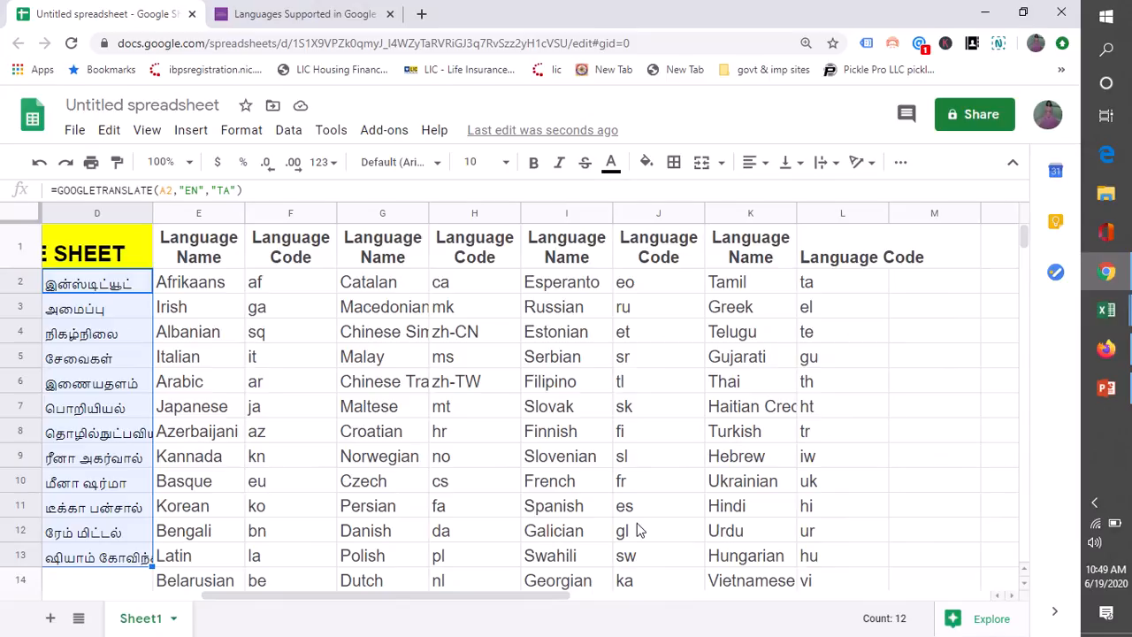
{"action": "left_click_drag", "start_coordinate": [560, 595], "coordinate": [261, 598]}
{"action": "left_click", "coordinate": [252, 583]}
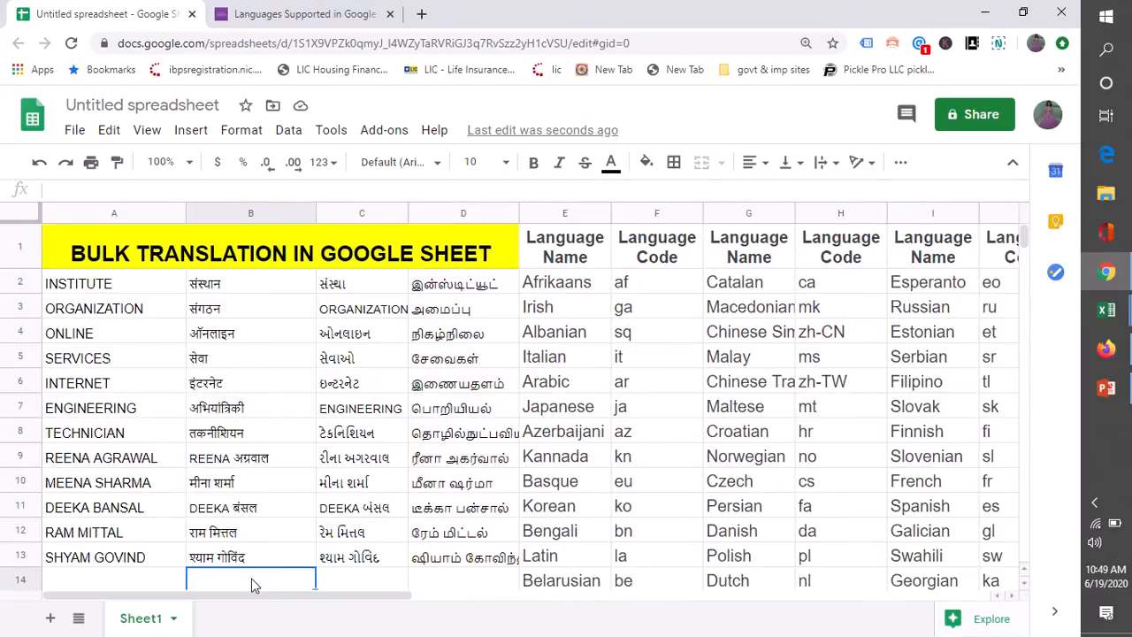